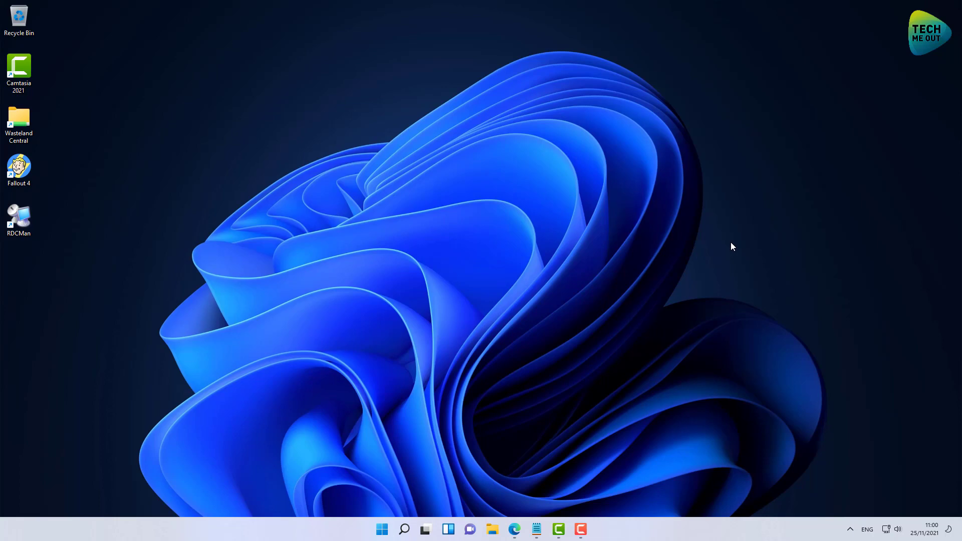
Bring up the Edge window showing the Synology DSM Virtual Machine Manager
{"action": "left_click", "coordinate": [515, 529]}
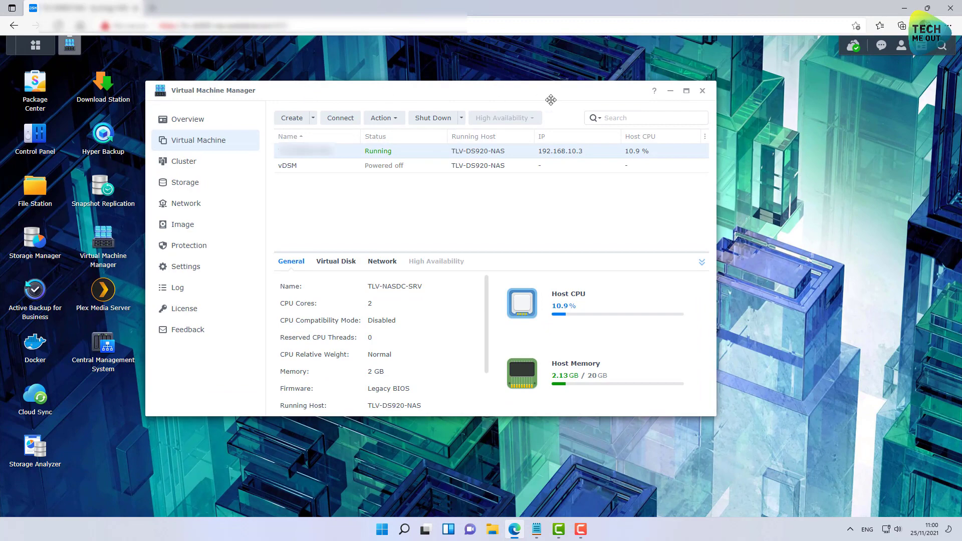
Reload Virtual Machine Manager, show its Virtual Machine list and open the Create options
{"action": "left_click", "coordinate": [702, 91]}
{"action": "left_click", "coordinate": [103, 235]}
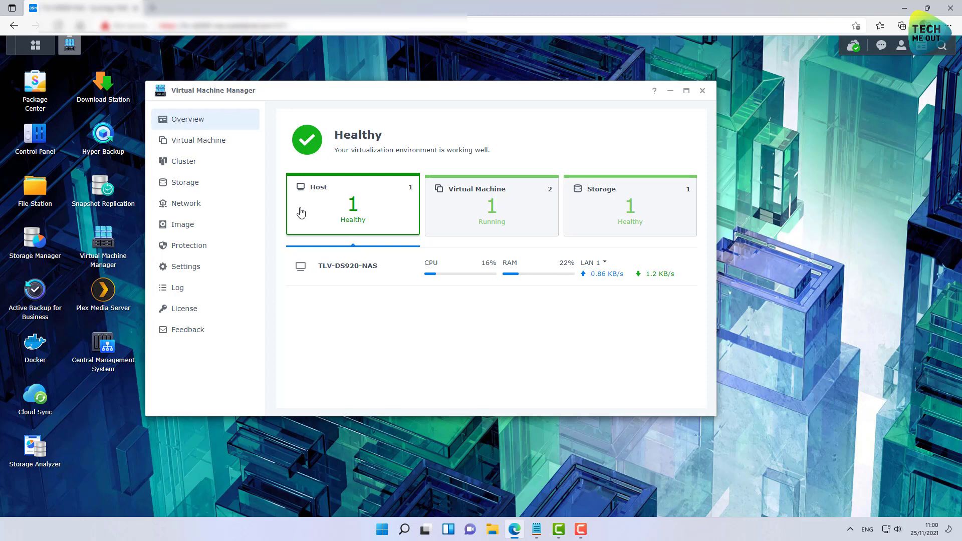
{"action": "left_click", "coordinate": [219, 149]}
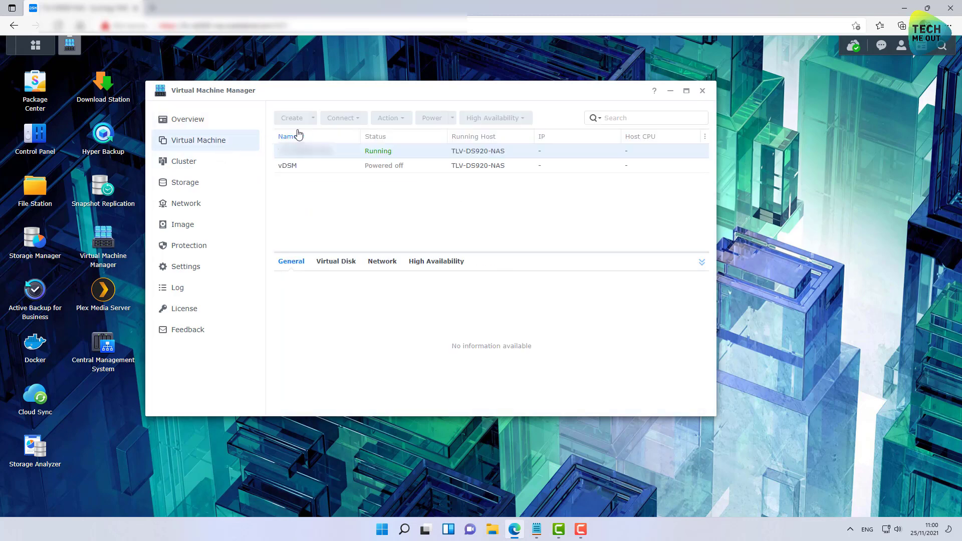
{"action": "left_click", "coordinate": [312, 119]}
Start a new Microsoft Windows VM and name it WIN11DEMO
{"action": "left_click", "coordinate": [307, 137]}
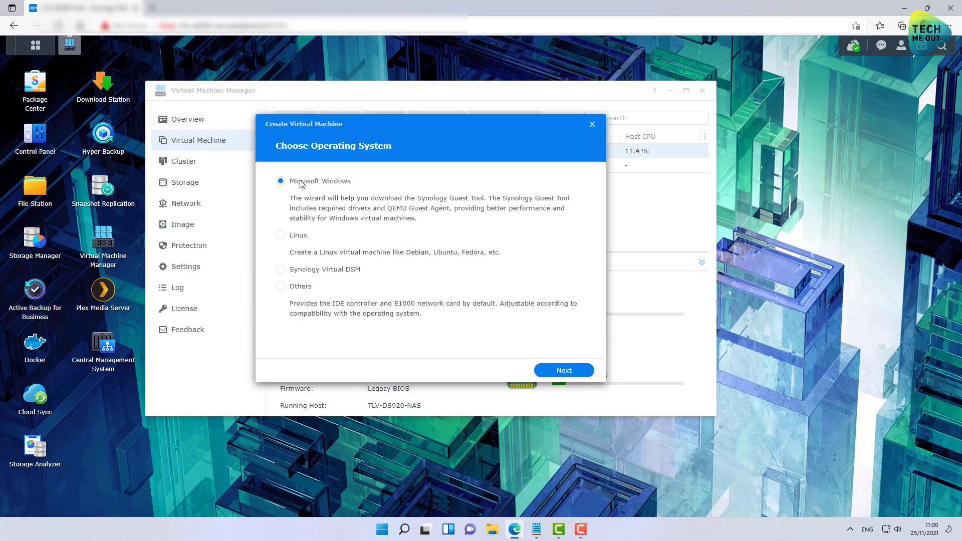
{"action": "left_click", "coordinate": [562, 374]}
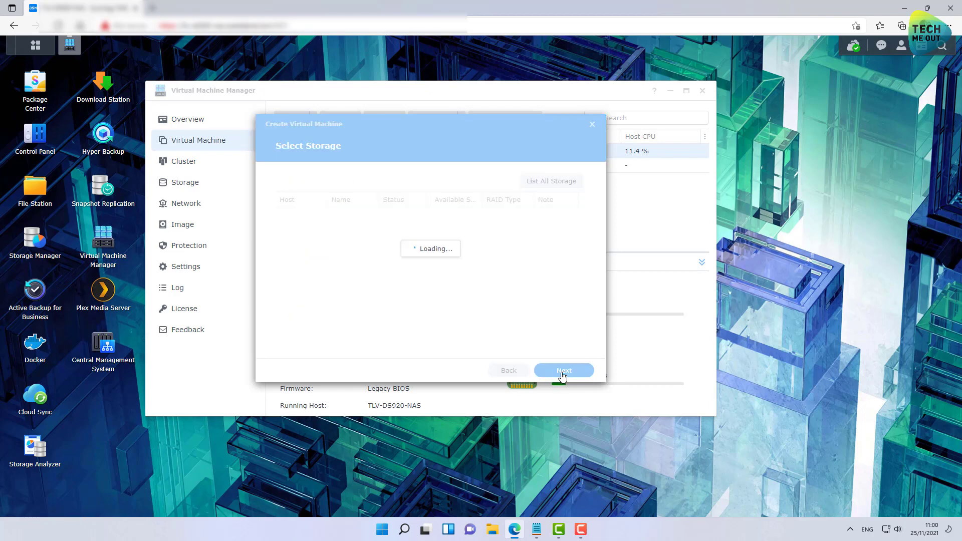
{"action": "left_click", "coordinate": [563, 372]}
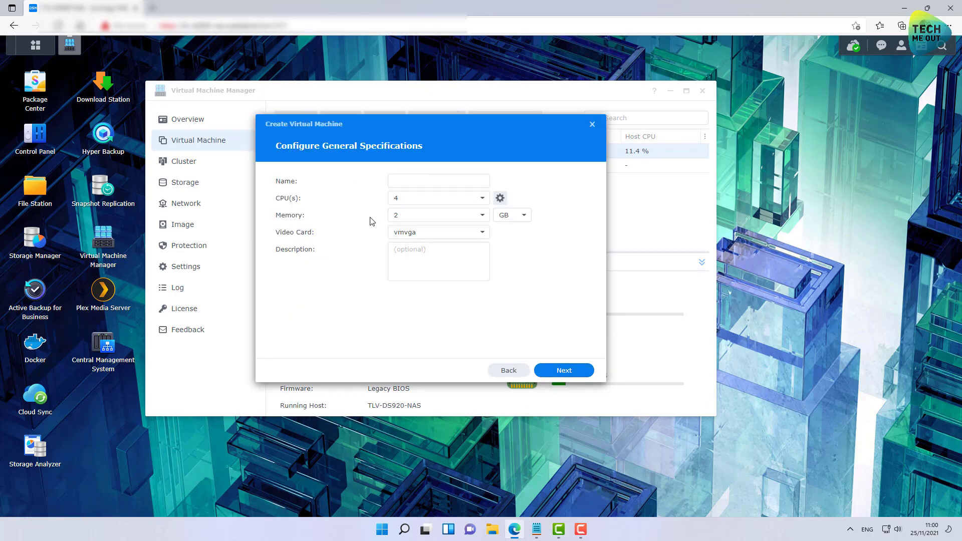
{"action": "left_click", "coordinate": [412, 183]}
{"action": "type", "text": "WIN11DEMO"}
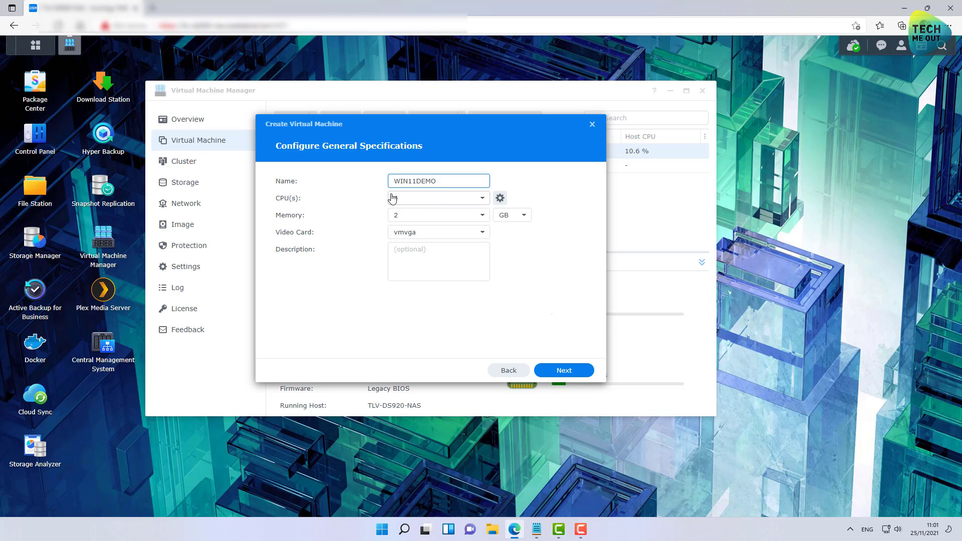
Set memory to 4 GB, keep the vmvga video card and continue to disk settings
{"action": "left_click", "coordinate": [428, 215]}
{"action": "left_click", "coordinate": [482, 215]}
{"action": "left_click", "coordinate": [414, 262]}
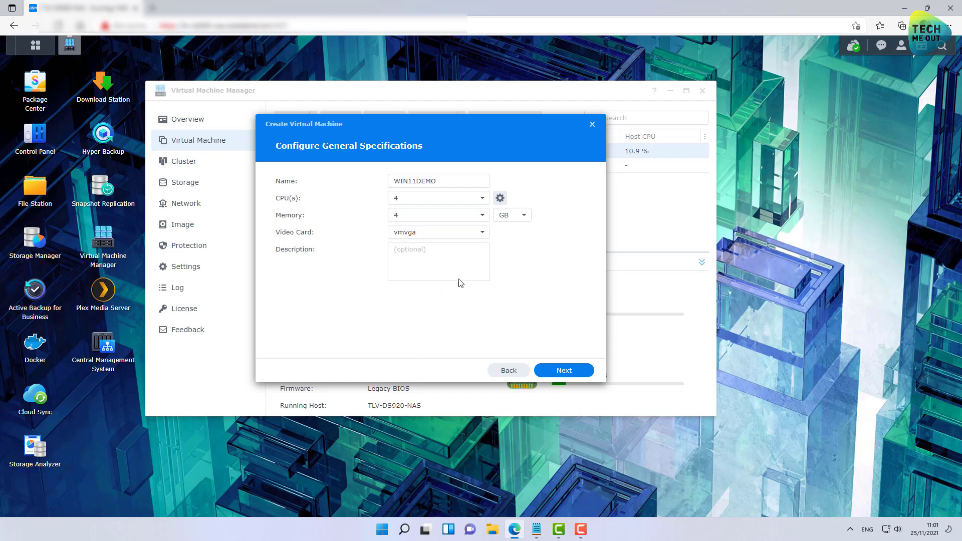
{"action": "left_click", "coordinate": [482, 236]}
{"action": "left_click", "coordinate": [564, 260]}
{"action": "left_click", "coordinate": [571, 371]}
{"action": "left_click", "coordinate": [429, 181]}
Give the VM an 80 GB disk on a VirtIO SCSI controller with Space Reclamation
{"action": "type", "text": "80"}
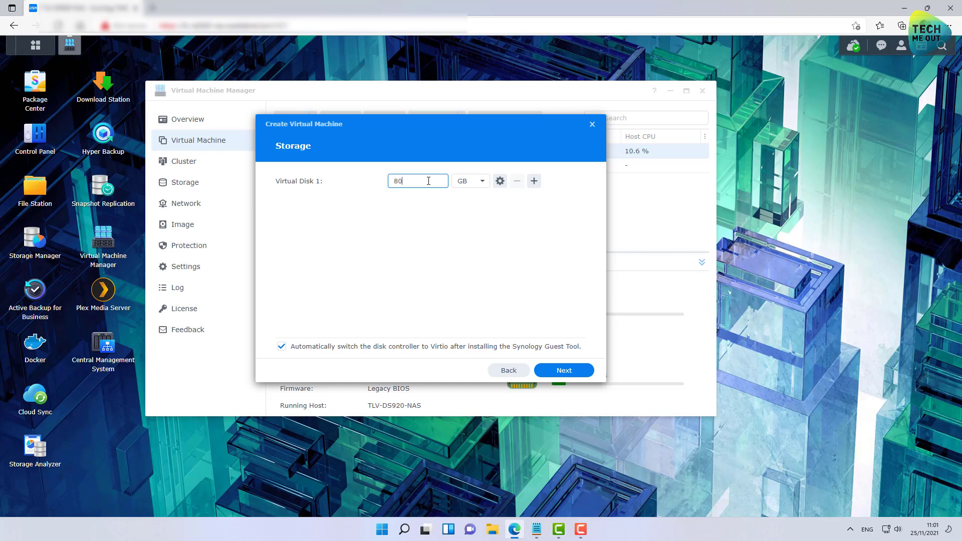
{"action": "left_click", "coordinate": [500, 180]}
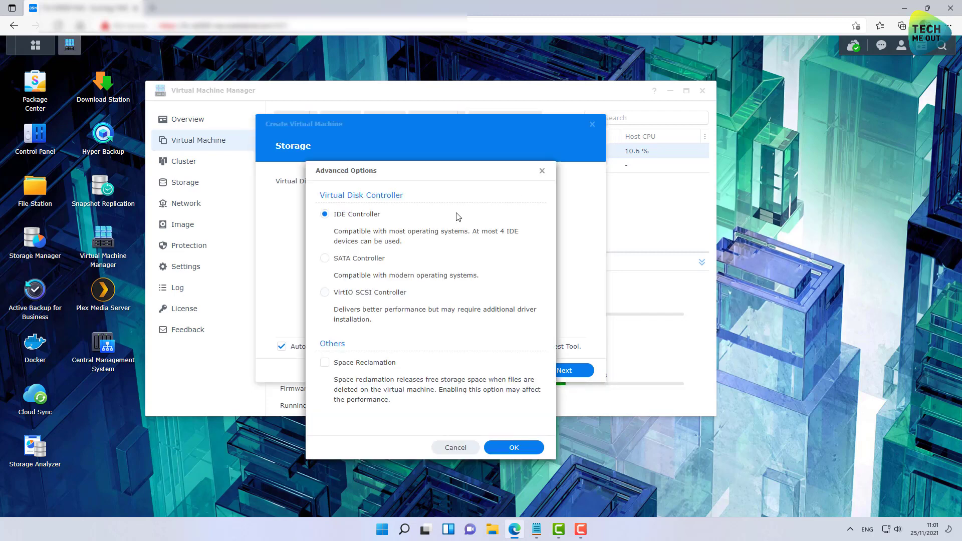
{"action": "left_click", "coordinate": [378, 295]}
{"action": "left_click", "coordinate": [361, 366]}
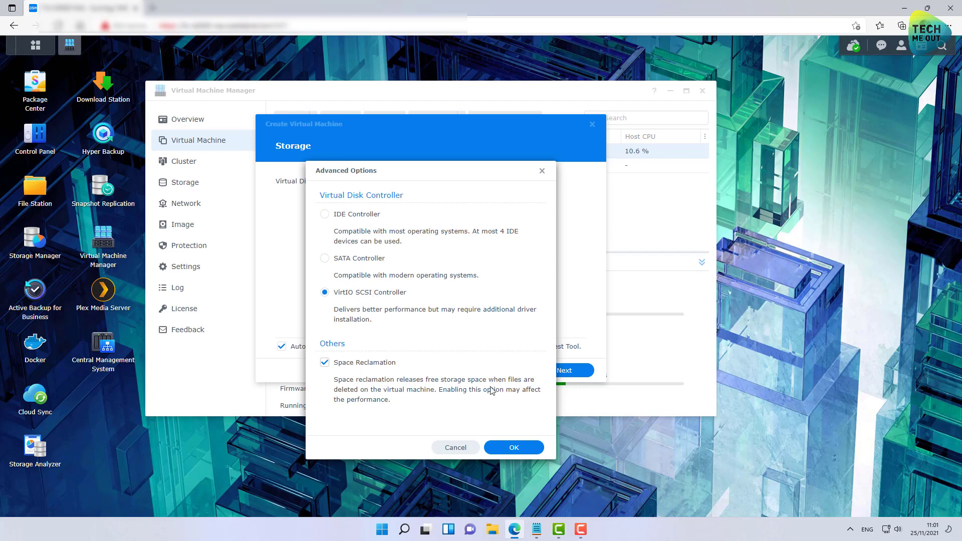
{"action": "left_click", "coordinate": [513, 448]}
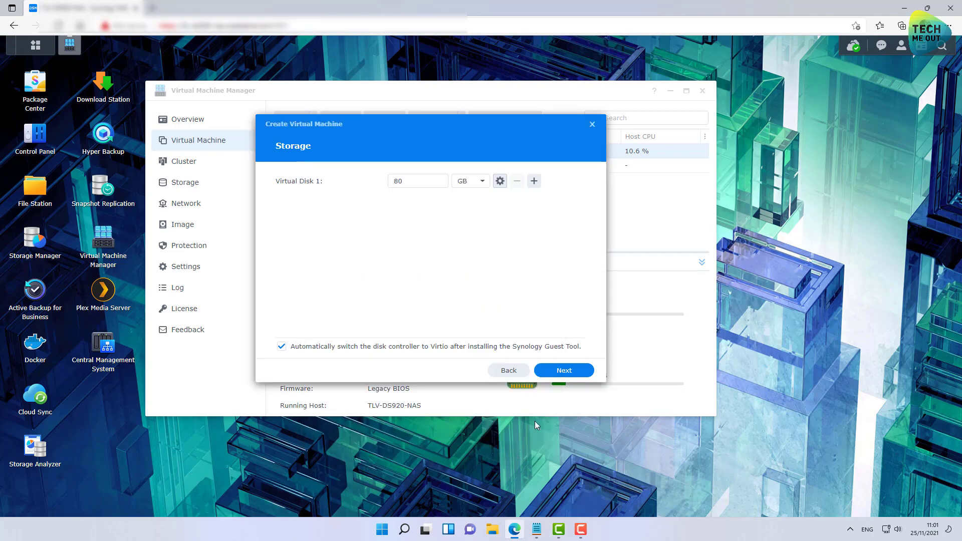
{"action": "left_click", "coordinate": [575, 372]}
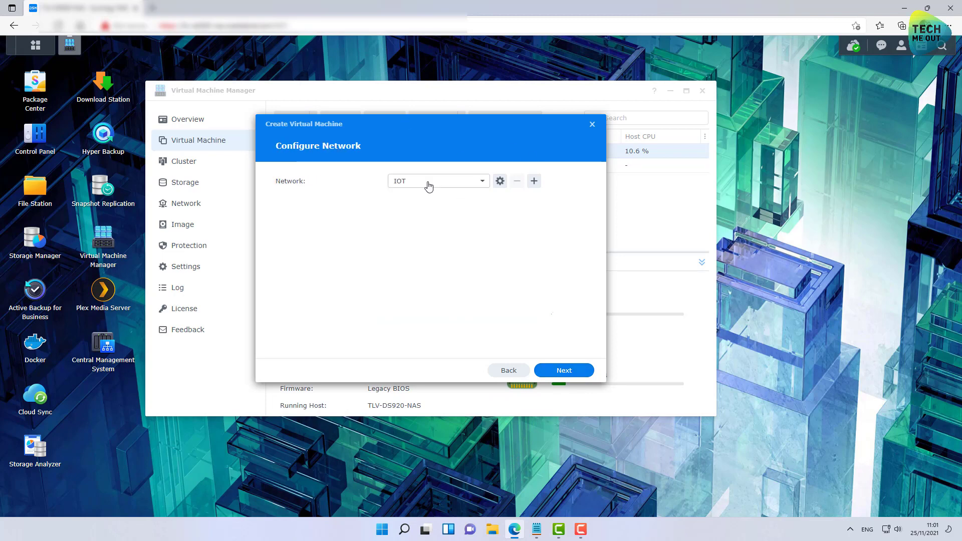
Set the IOT network adapter model to virtio and proceed to Other Settings
{"action": "left_click", "coordinate": [499, 181]}
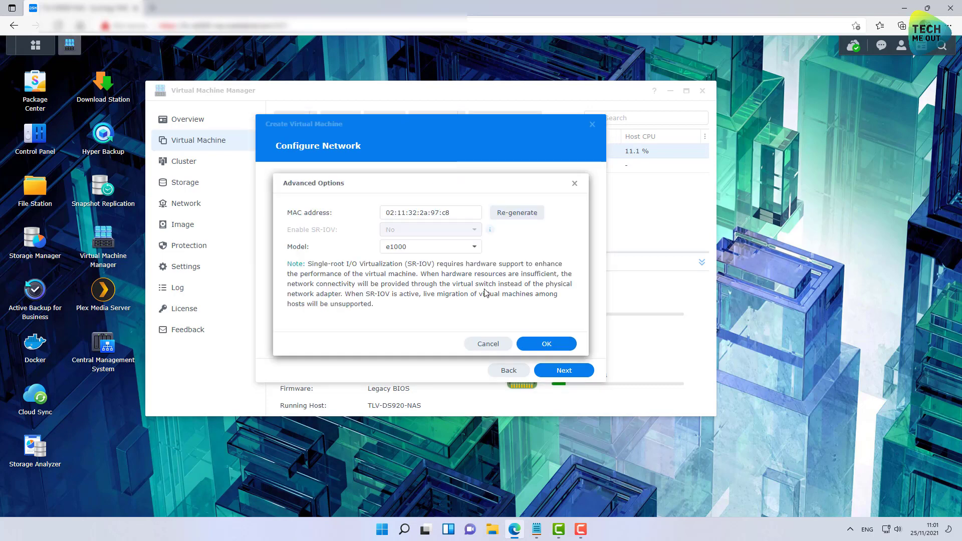
{"action": "left_click", "coordinate": [462, 252]}
{"action": "left_click", "coordinate": [426, 267]}
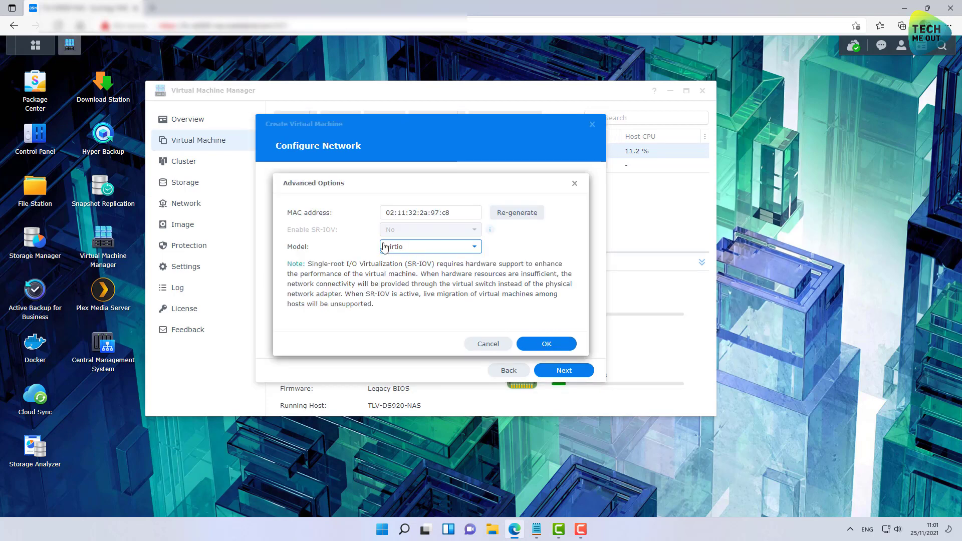
{"action": "left_click", "coordinate": [558, 345]}
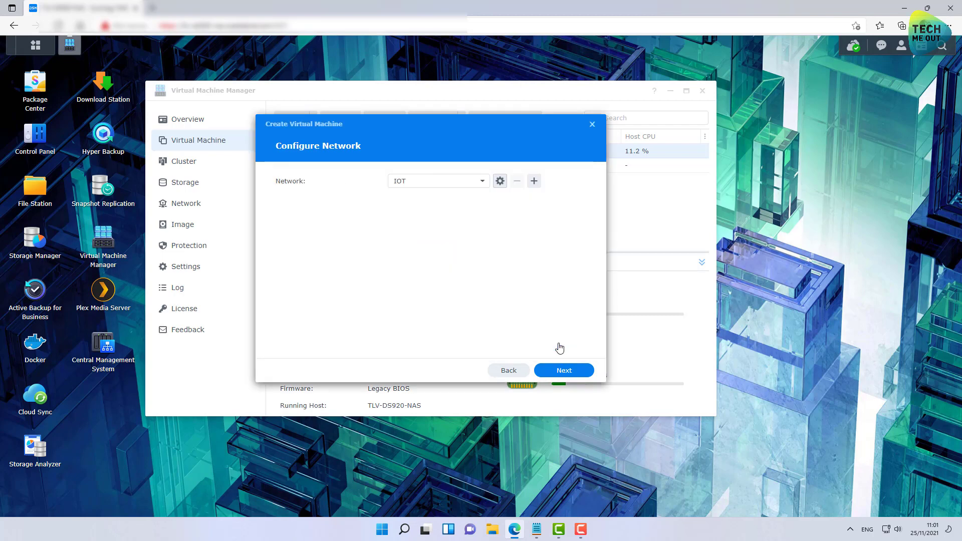
{"action": "left_click", "coordinate": [565, 373]}
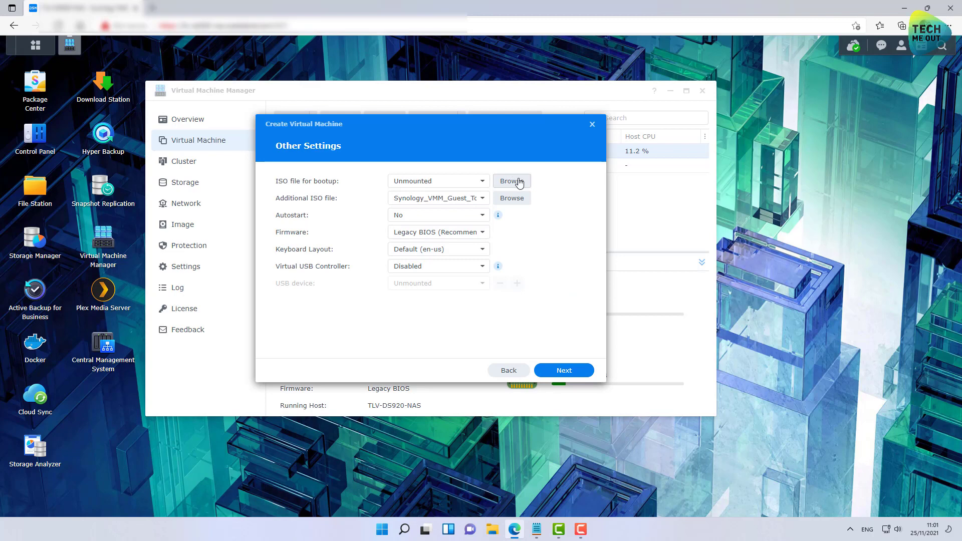
Use the Windows 11 ISO from Data Center > ISO Central > VL ISO > Windows 11 as boot disc
{"action": "left_click", "coordinate": [519, 181]}
{"action": "left_click", "coordinate": [307, 218]}
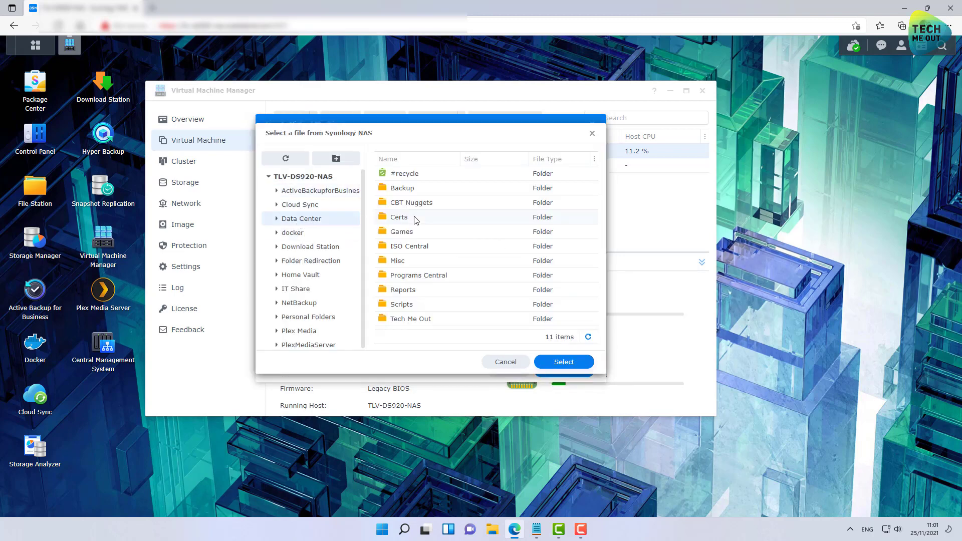
{"action": "double_click", "coordinate": [412, 247]}
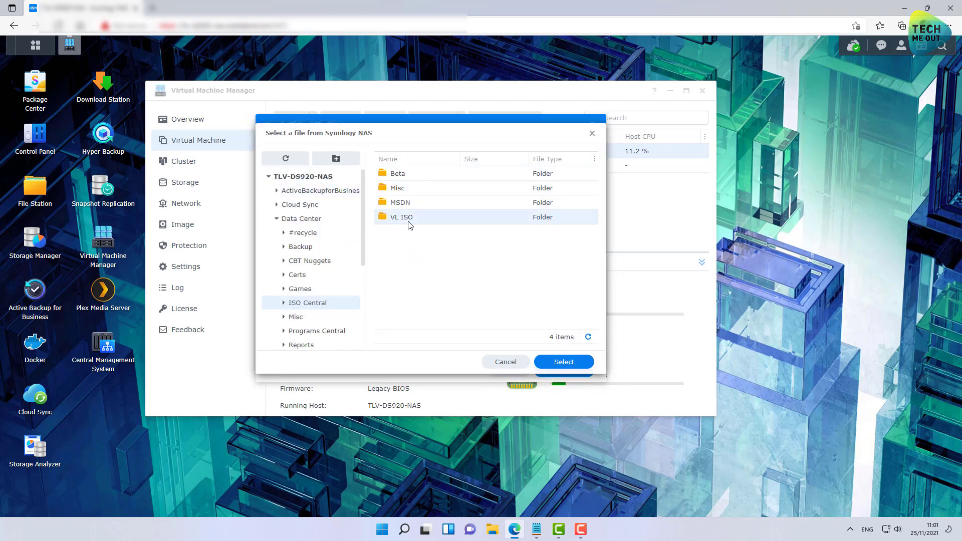
{"action": "double_click", "coordinate": [408, 221]}
{"action": "double_click", "coordinate": [411, 204]}
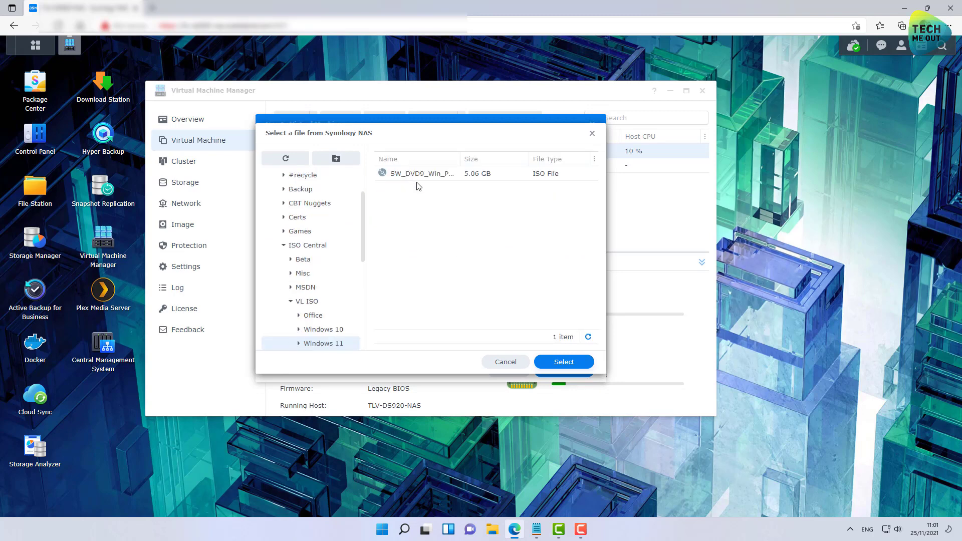
{"action": "double_click", "coordinate": [417, 175]}
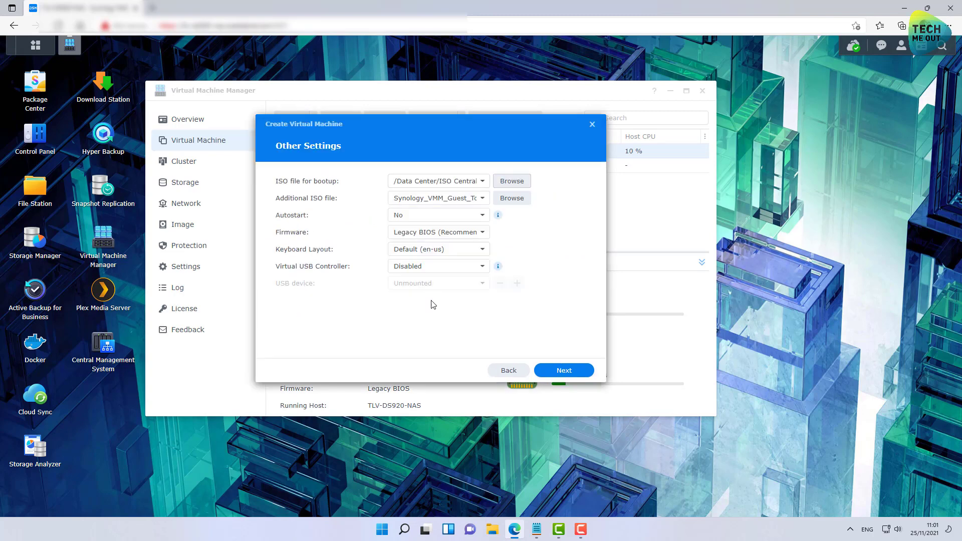
Switch the firmware to UEFI and advance to the creation summary
{"action": "left_click", "coordinate": [423, 233]}
{"action": "left_click", "coordinate": [414, 266]}
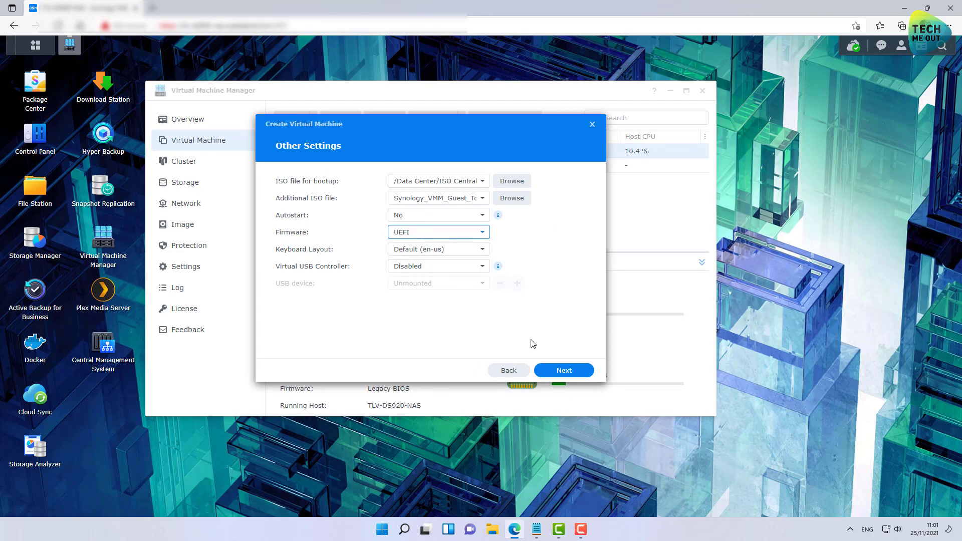
{"action": "left_click", "coordinate": [573, 373]}
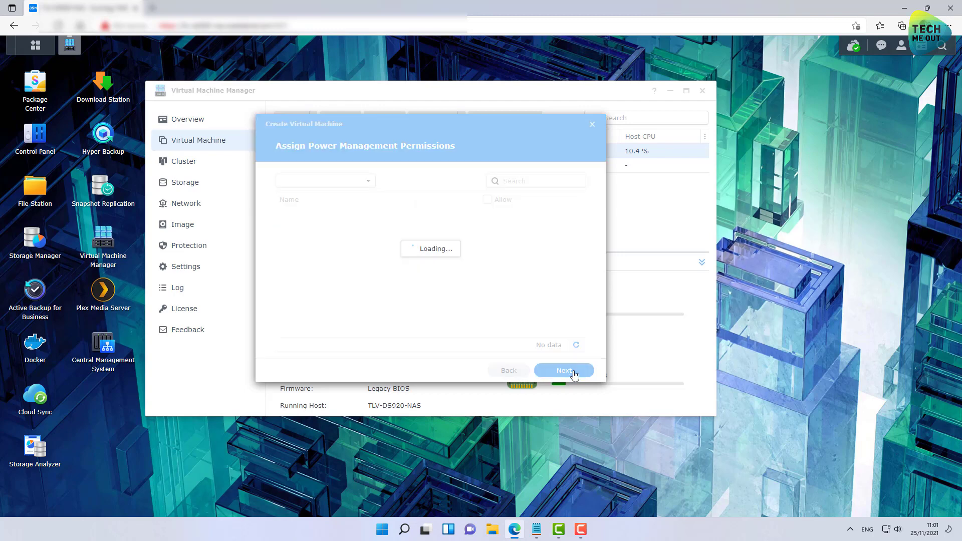
{"action": "left_click", "coordinate": [574, 375]}
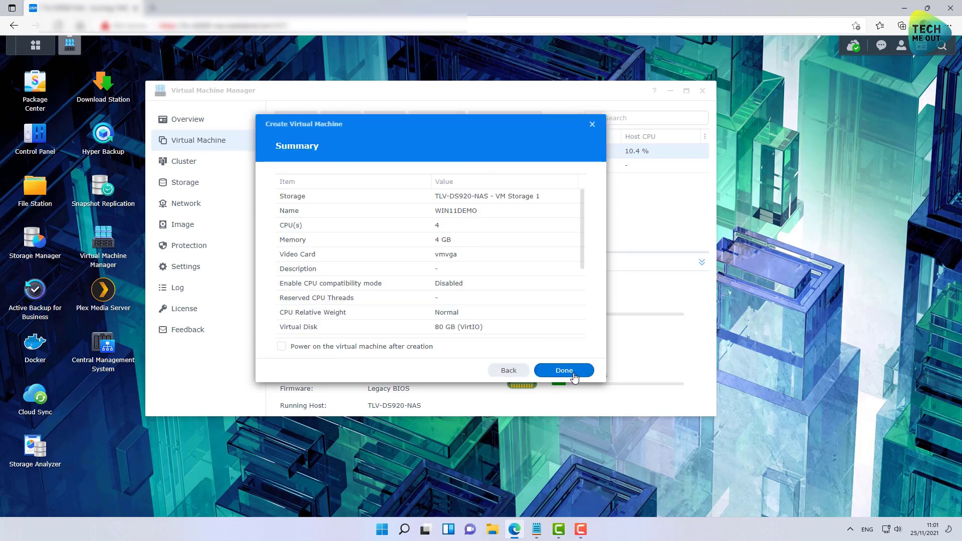
Create WIN11DEMO with power-on after creation, then open its console
{"action": "left_click", "coordinate": [353, 346]}
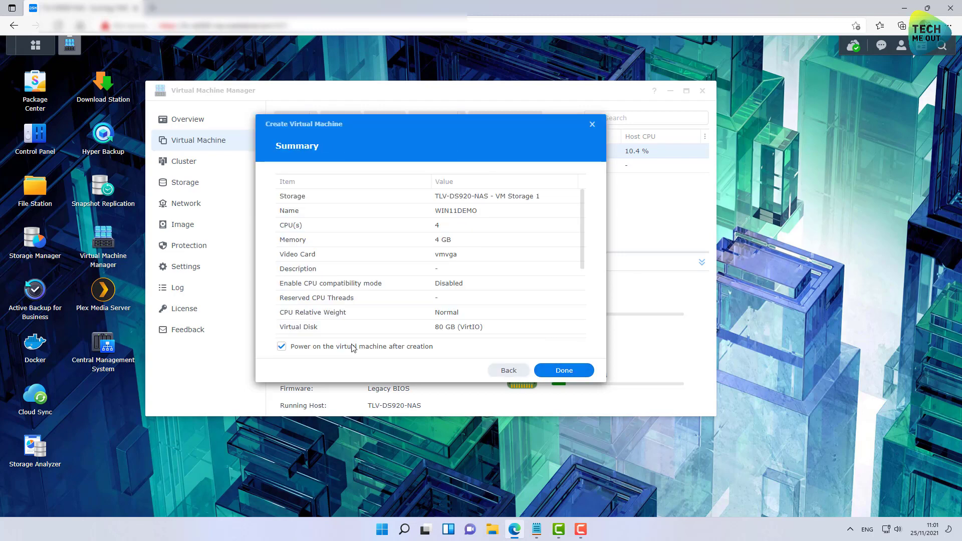
{"action": "left_click", "coordinate": [579, 371]}
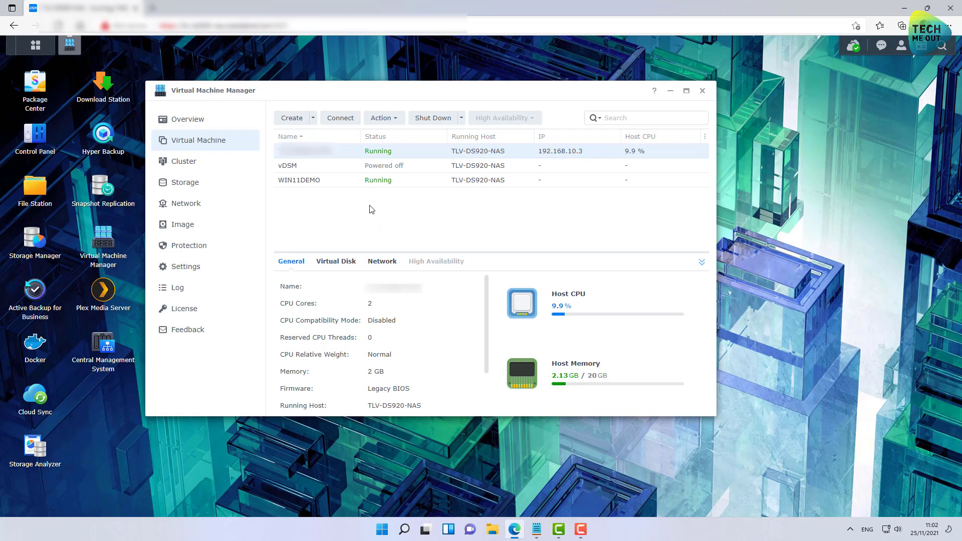
{"action": "left_click", "coordinate": [344, 182]}
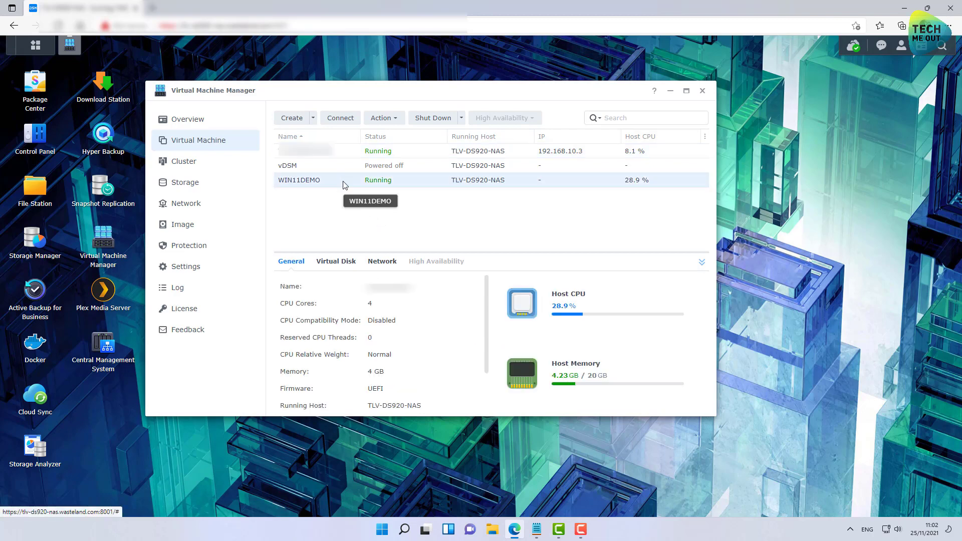
{"action": "left_click", "coordinate": [343, 120]}
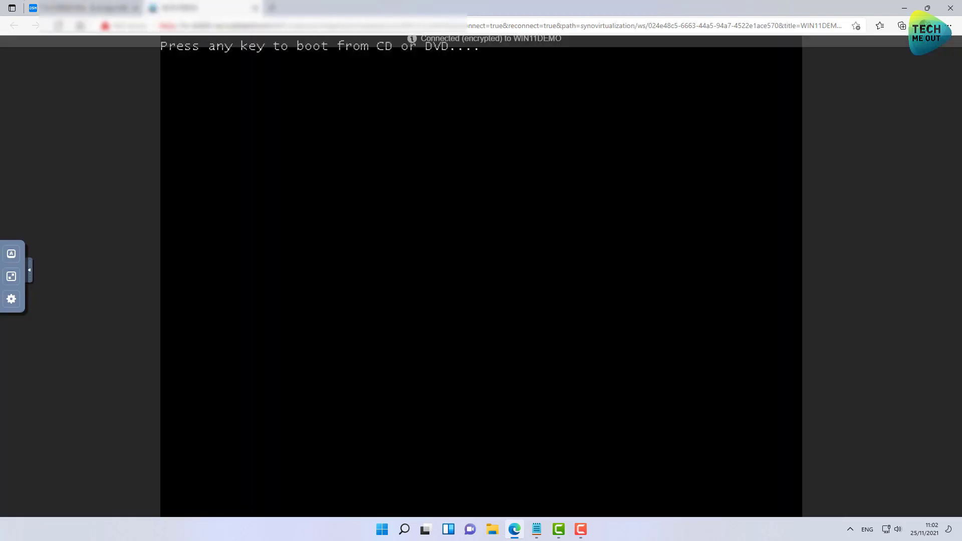
Press a key at the boot-from-CD prompt so Windows Setup loads
{"action": "key", "text": "Return"}
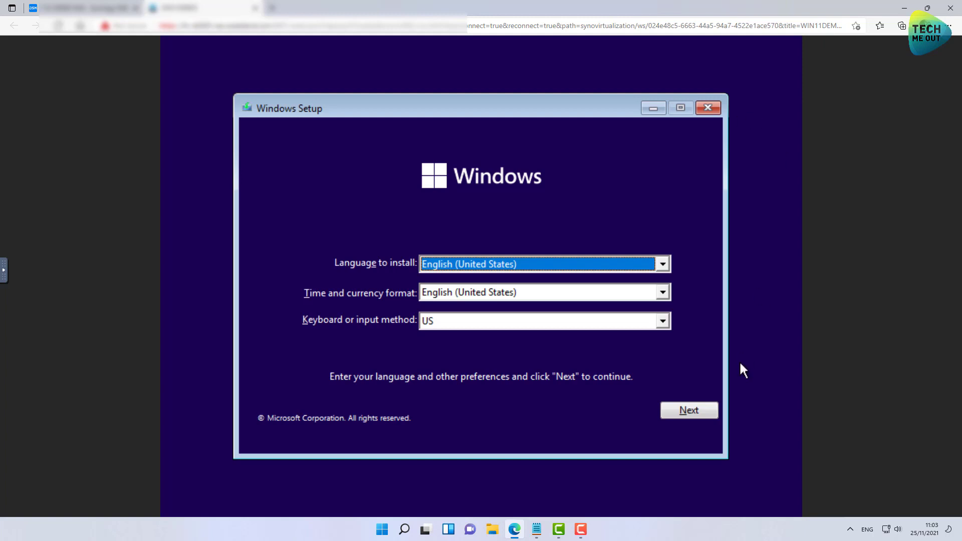
Keep English (United States) defaults, choose Install now and select Windows 11 Enterprise
{"action": "key", "text": "F10"}
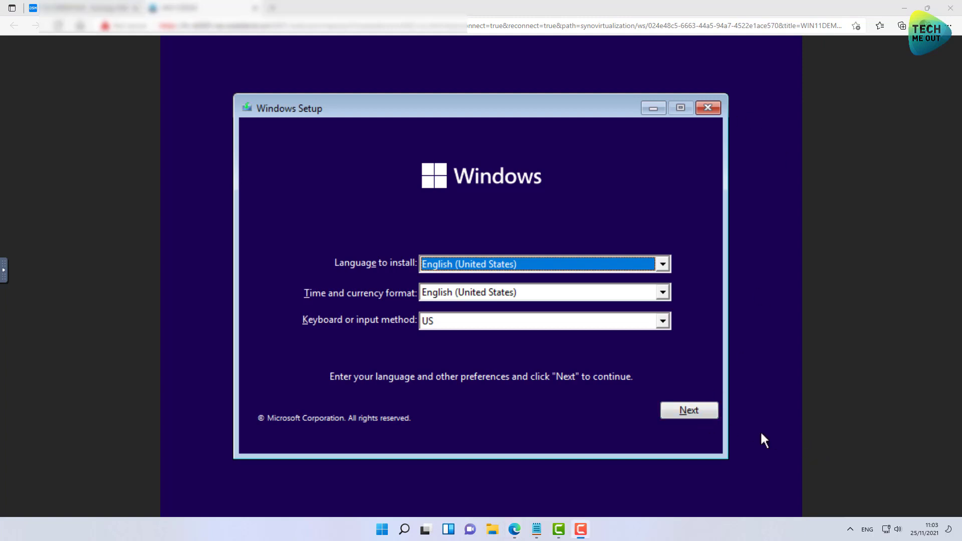
{"action": "left_click", "coordinate": [704, 412]}
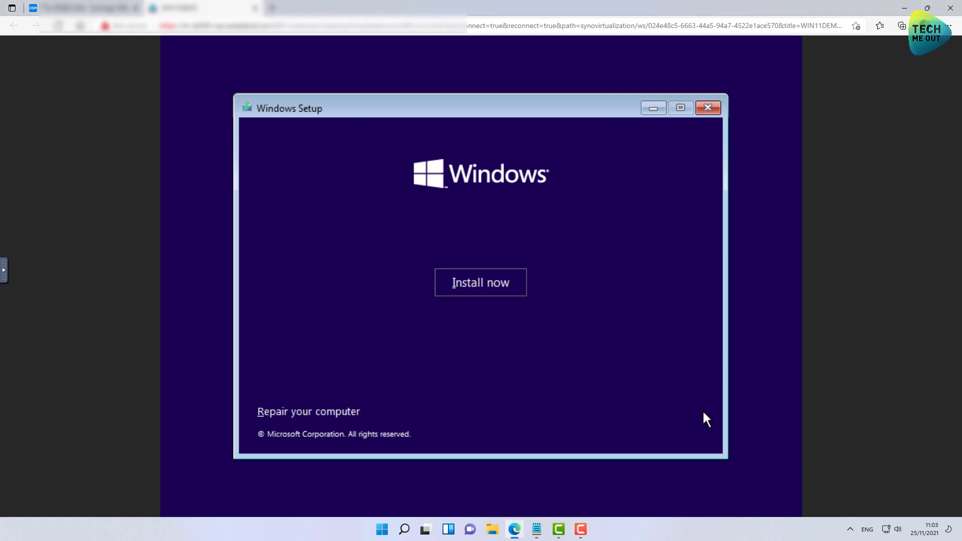
{"action": "left_click", "coordinate": [497, 279]}
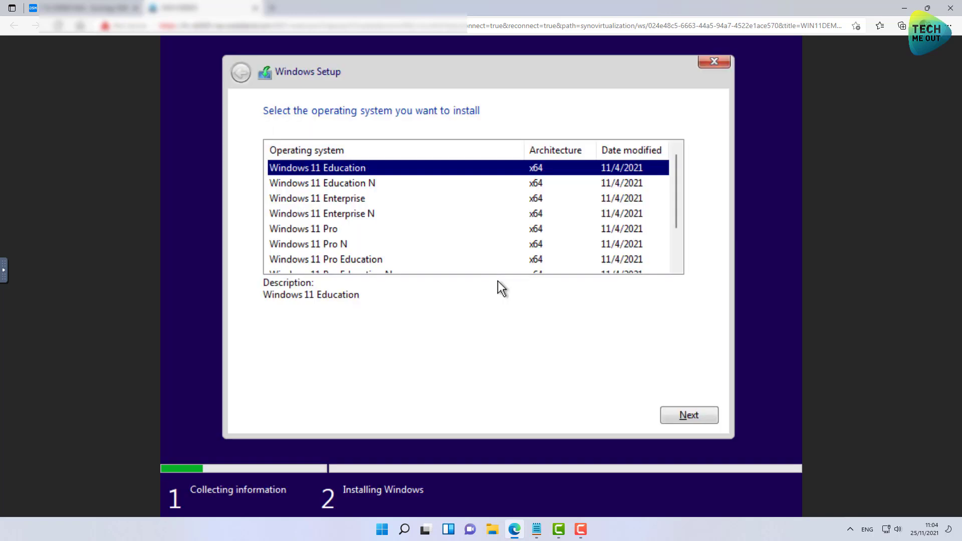
{"action": "left_click", "coordinate": [340, 197]}
Continue past the edition list and, at the requirements block, open a command prompt with Shift+F10
{"action": "left_click", "coordinate": [684, 417]}
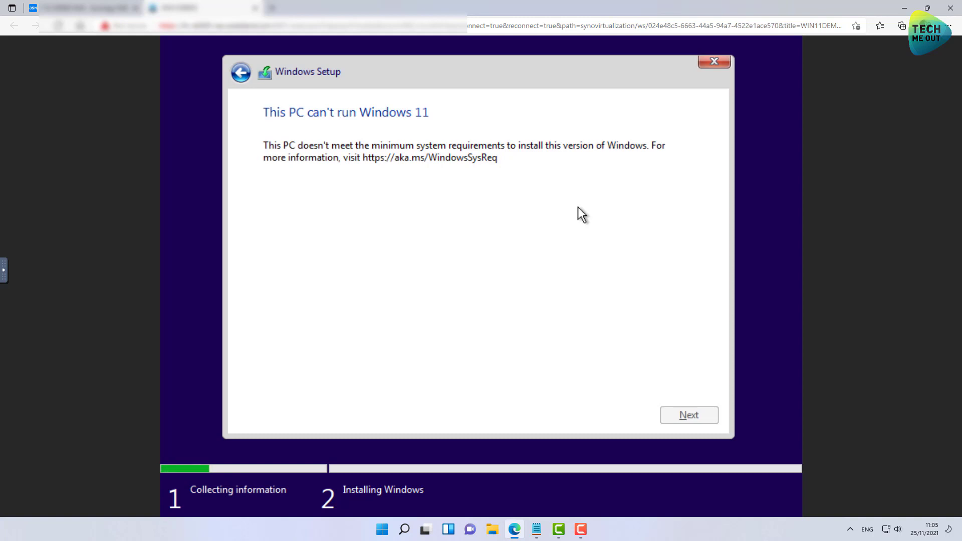
{"action": "key", "text": "shift+F10"}
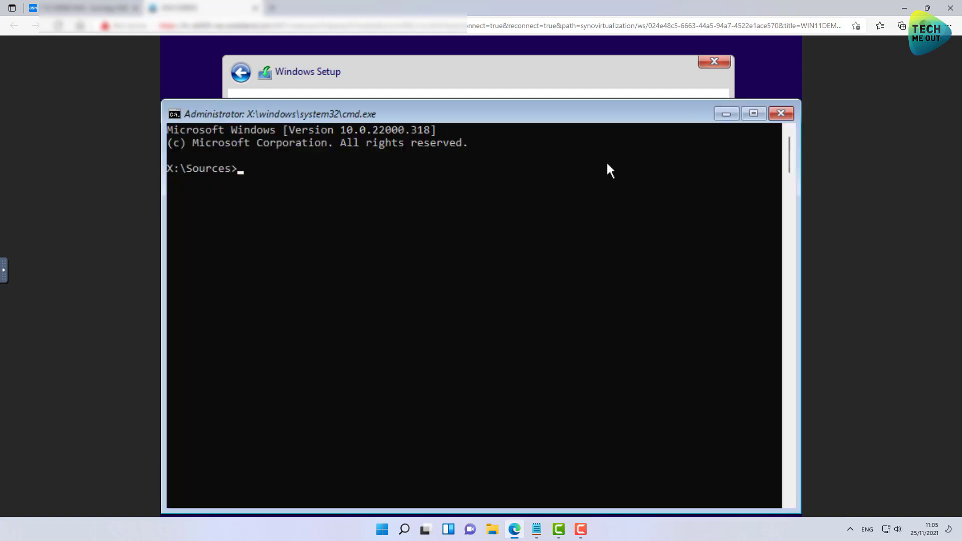
Launch Registry Editor by running regedit at the X:\Sources prompt
{"action": "left_click_drag", "start_coordinate": [581, 119], "coordinate": [585, 114]}
{"action": "type", "text": "regedit"}
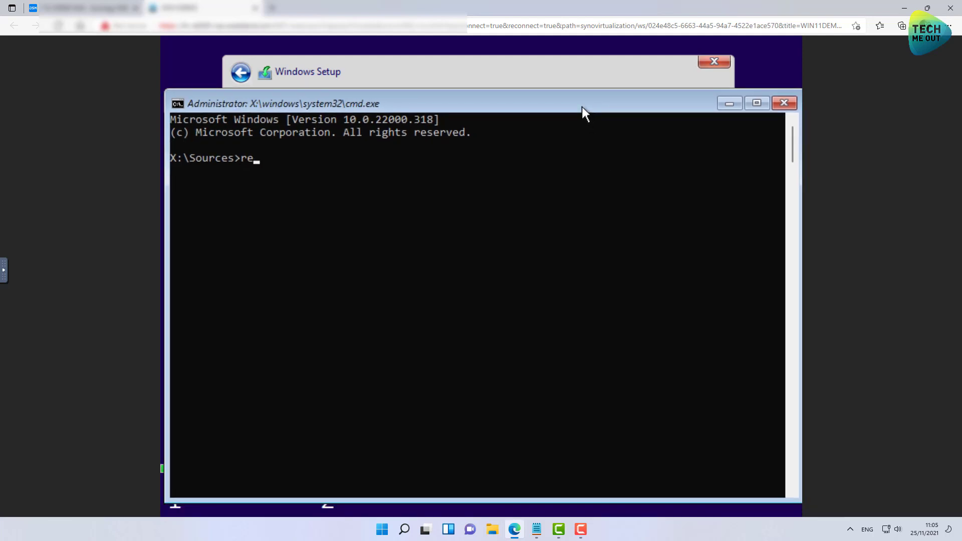
{"action": "key", "text": "Return"}
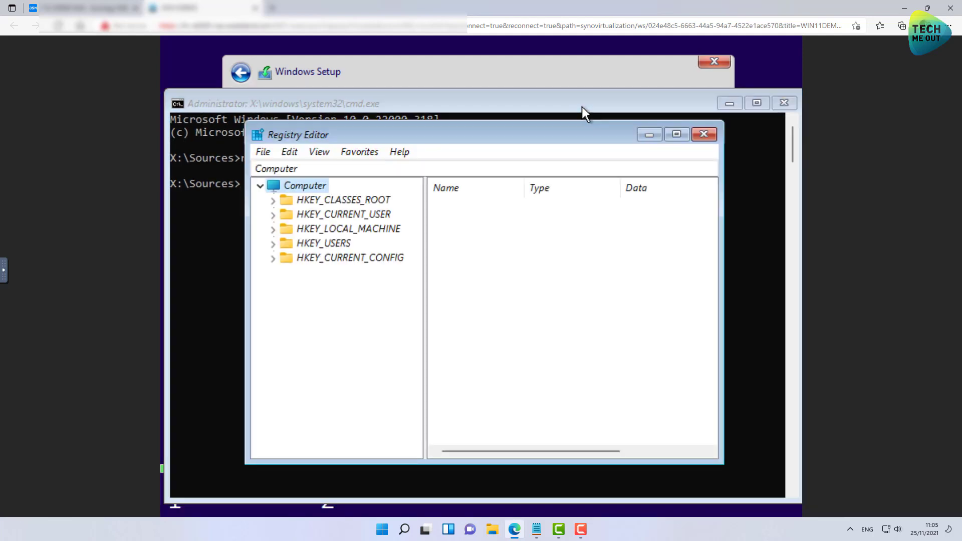
Maximize Registry Editor and expand HKEY_LOCAL_MACHINE\SYSTEM\Setup, moving the notes aside
{"action": "left_click", "coordinate": [670, 134]}
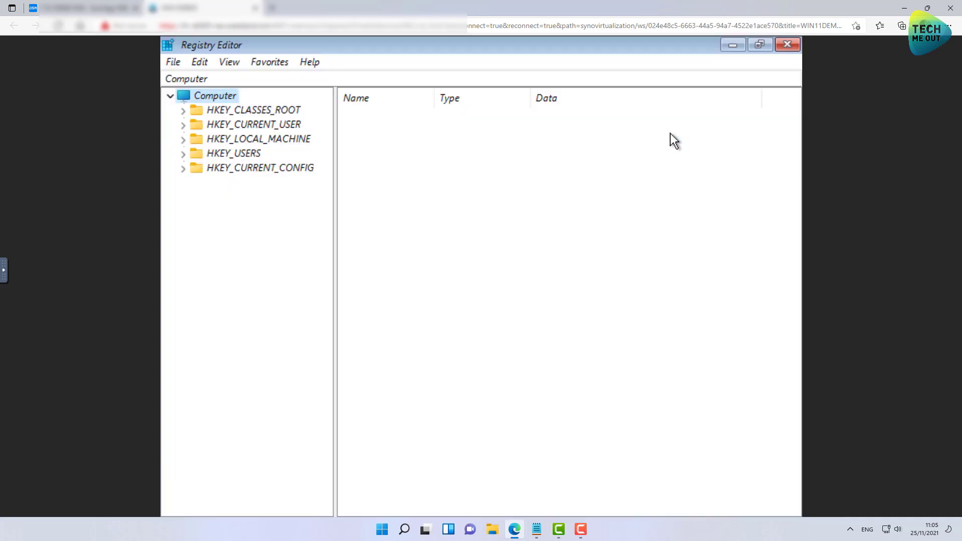
{"action": "left_click", "coordinate": [250, 139]}
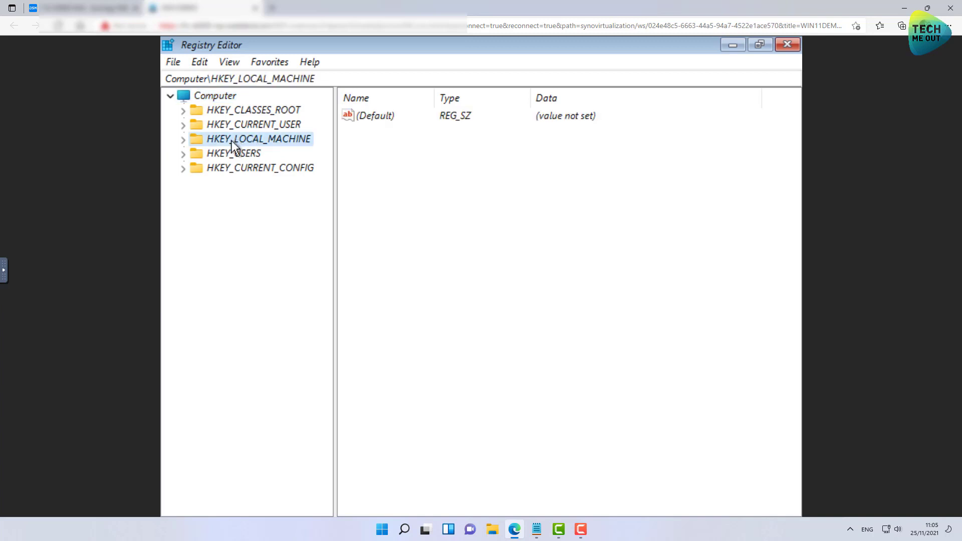
{"action": "left_click", "coordinate": [183, 139]}
{"action": "left_click", "coordinate": [196, 225]}
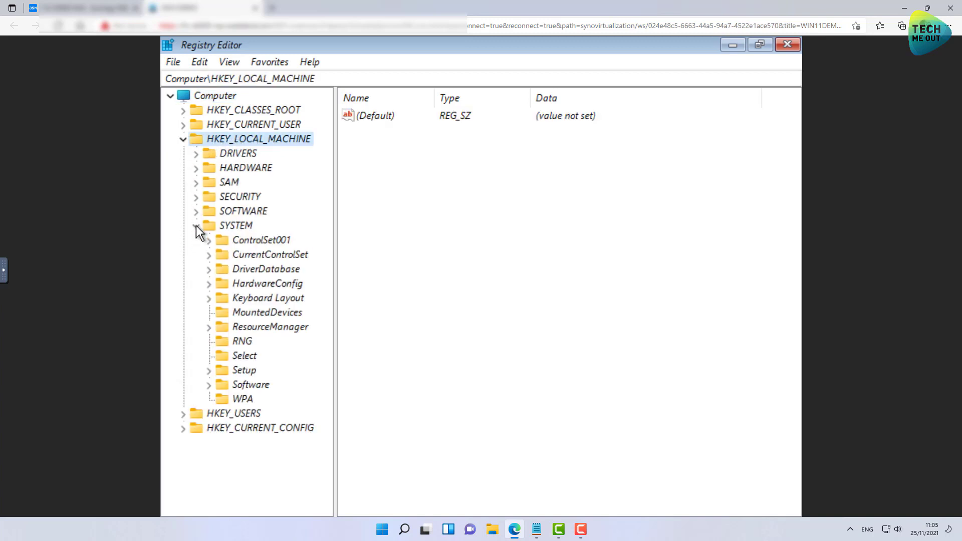
{"action": "left_click", "coordinate": [243, 370]}
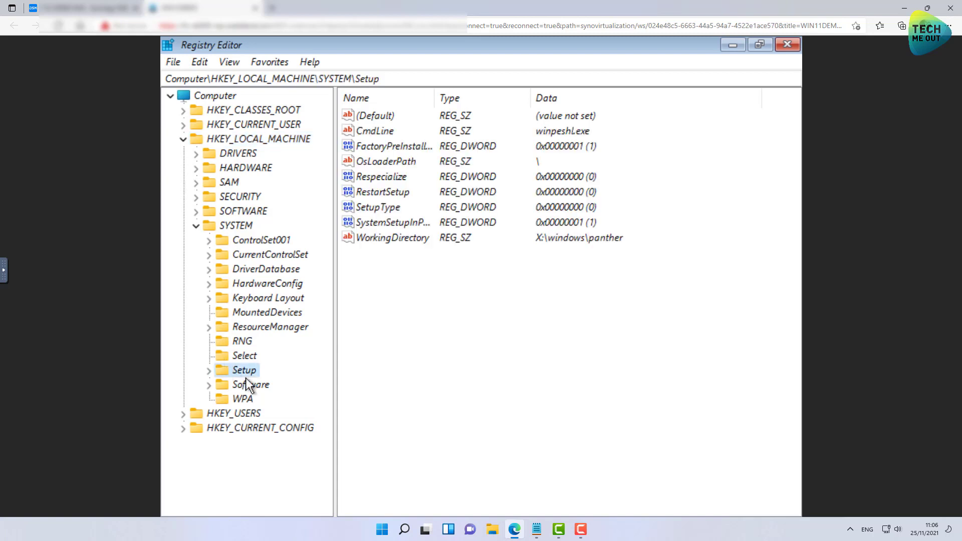
{"action": "left_click", "coordinate": [538, 529]}
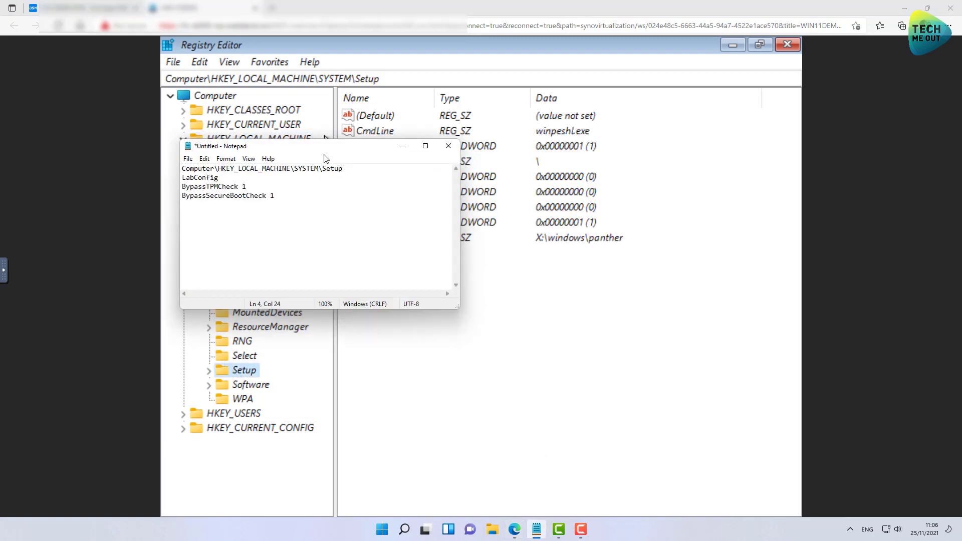
{"action": "left_click_drag", "start_coordinate": [313, 148], "coordinate": [505, 127]}
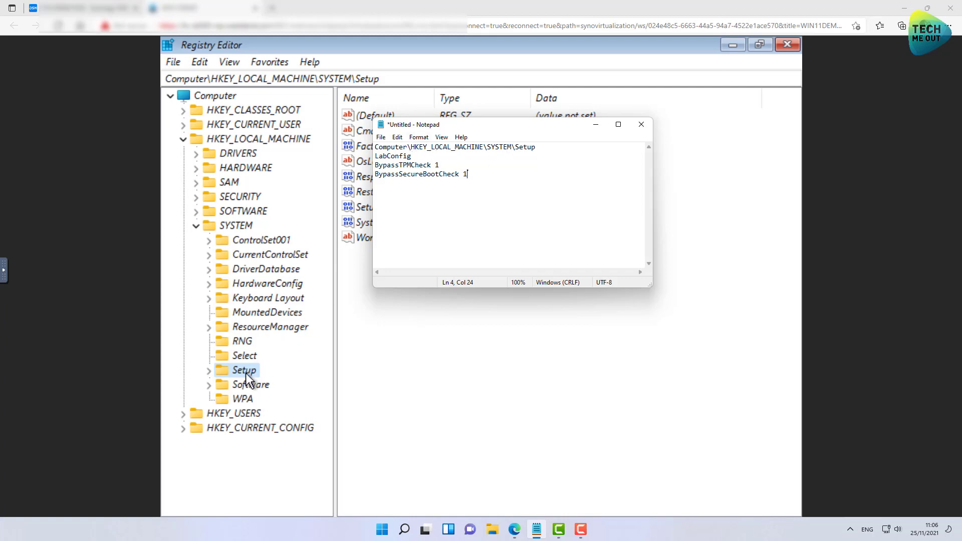
Create a new key named LabConfig under Setup
{"action": "right_click", "coordinate": [247, 373]}
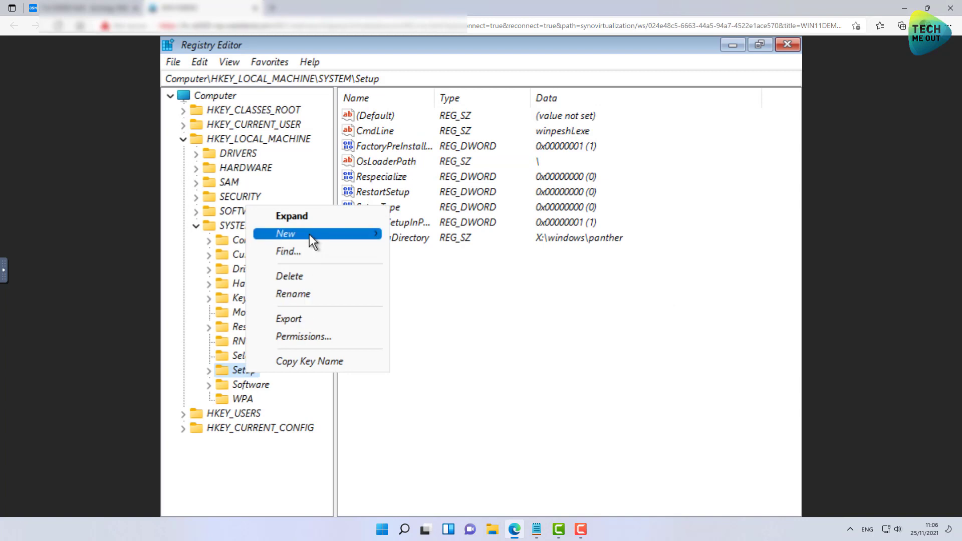
{"action": "mouse_move", "coordinate": [308, 233]}
{"action": "left_click", "coordinate": [415, 234]}
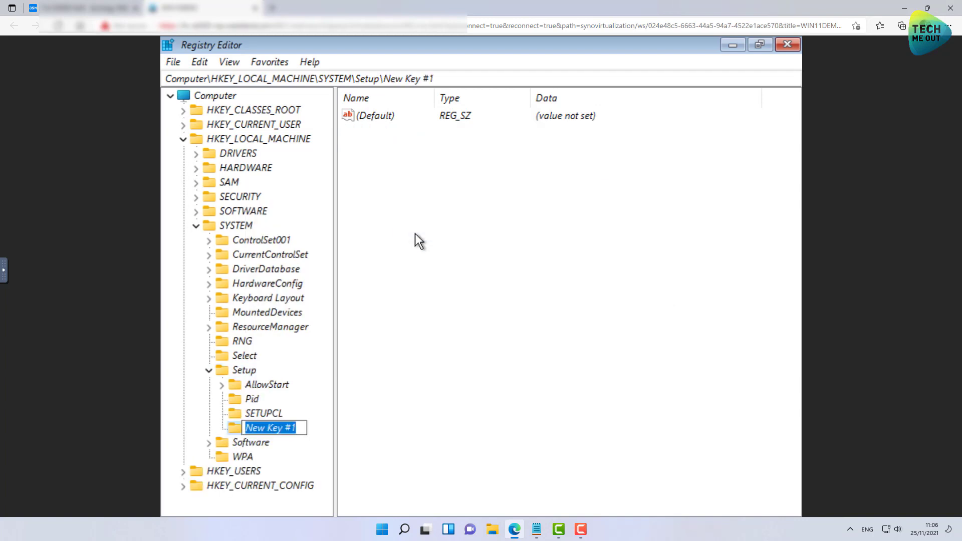
{"action": "type", "text": "L"}
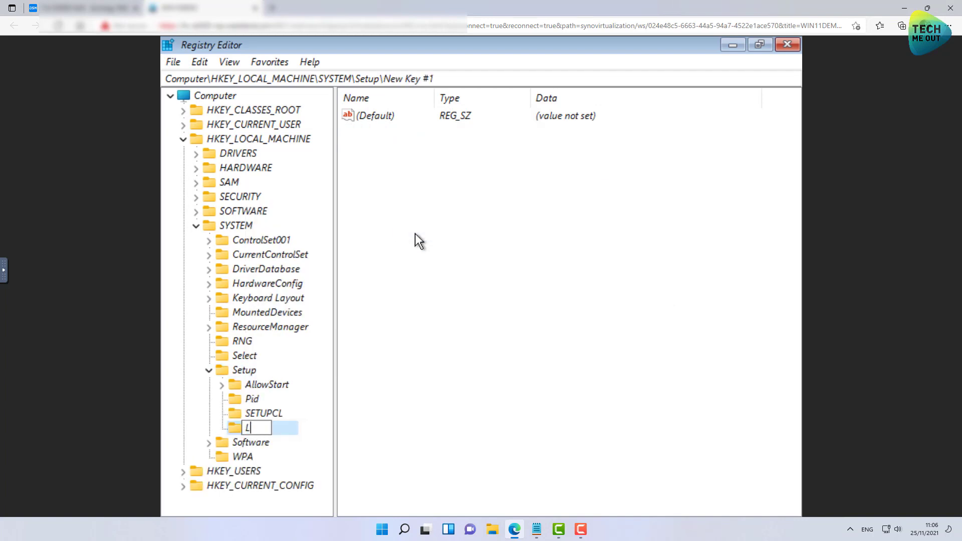
{"action": "type", "text": "abConfig"}
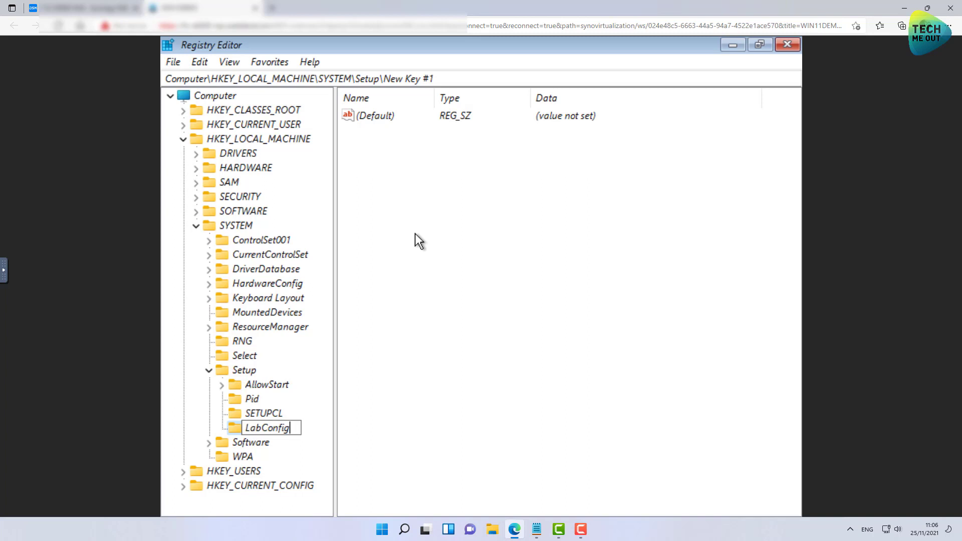
{"action": "key", "text": "Return"}
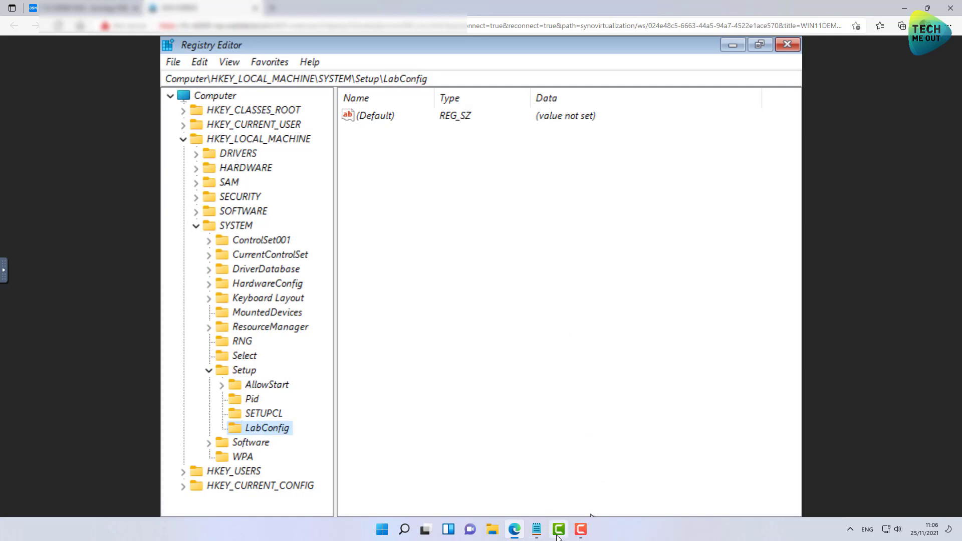
Add a ByPassTPMCheck DWORD (32-bit) value to LabConfig with data 1
{"action": "right_click", "coordinate": [392, 302]}
{"action": "mouse_move", "coordinate": [463, 315]}
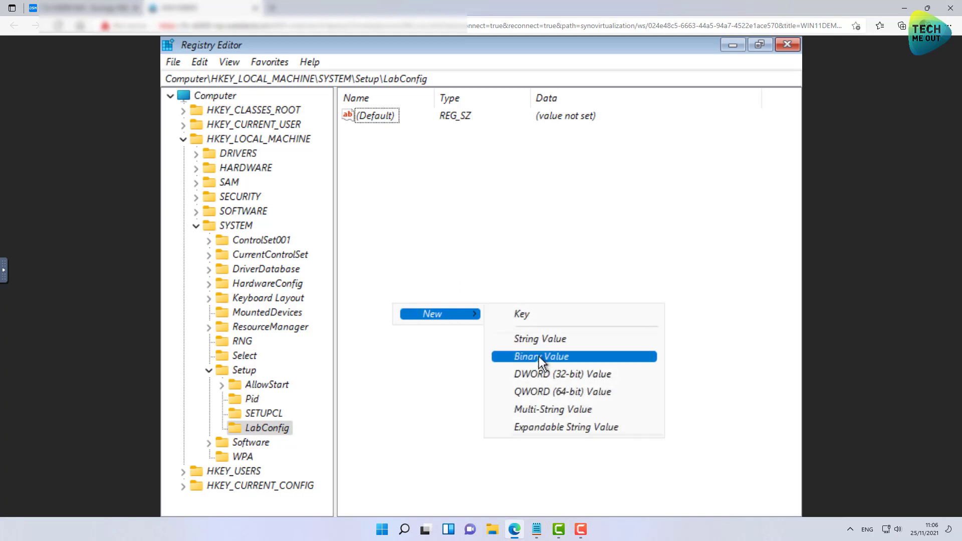
{"action": "left_click", "coordinate": [546, 369]}
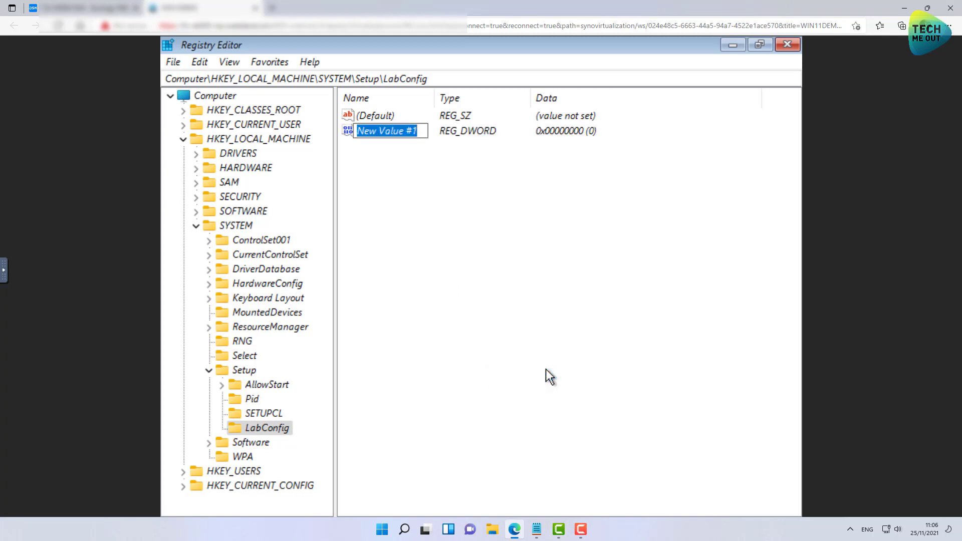
{"action": "type", "text": "ByPass"}
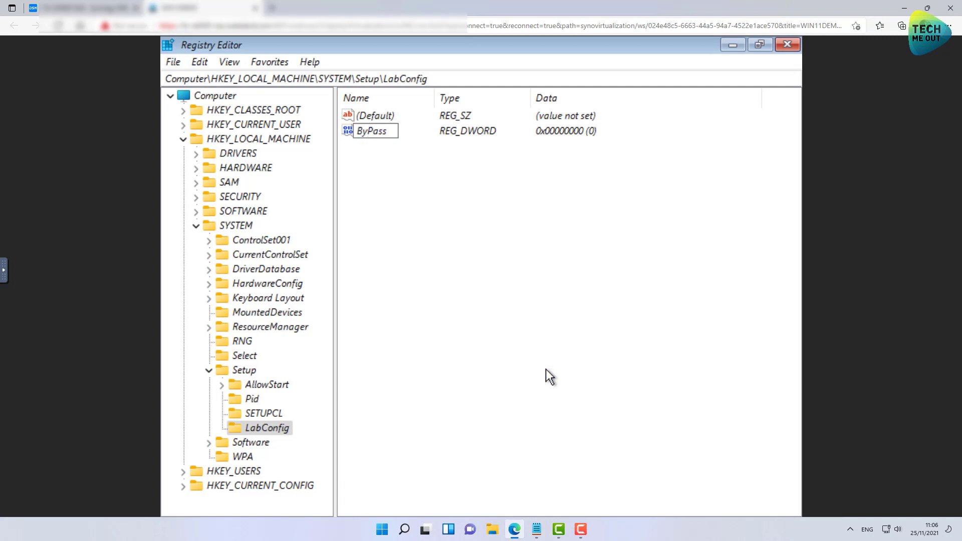
{"action": "type", "text": "TPMCheck"}
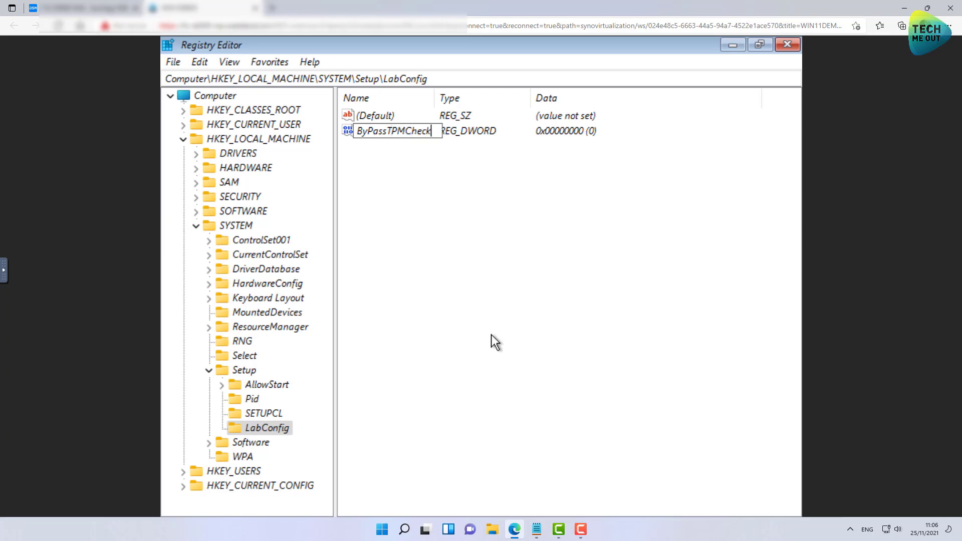
{"action": "key", "text": "Return"}
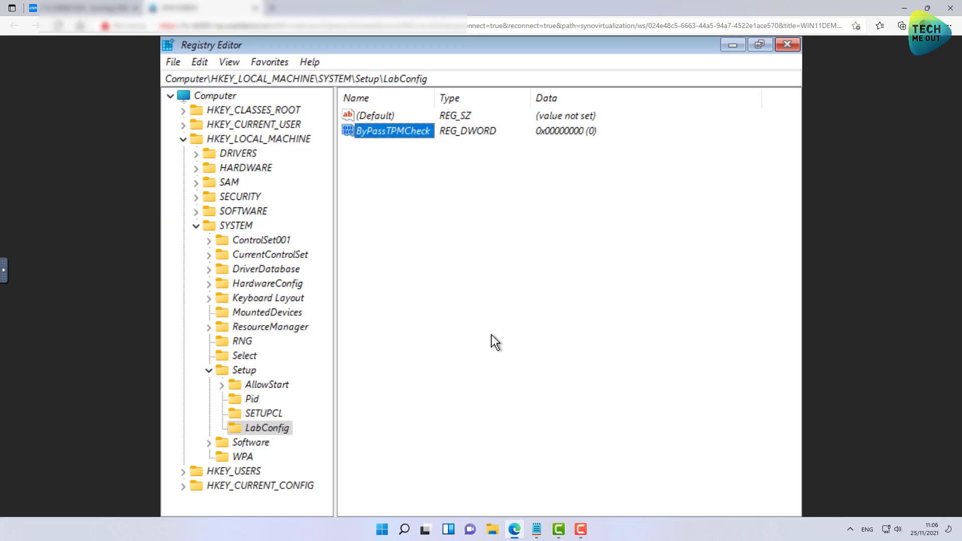
{"action": "double_click", "coordinate": [413, 135]}
{"action": "type", "text": "1"}
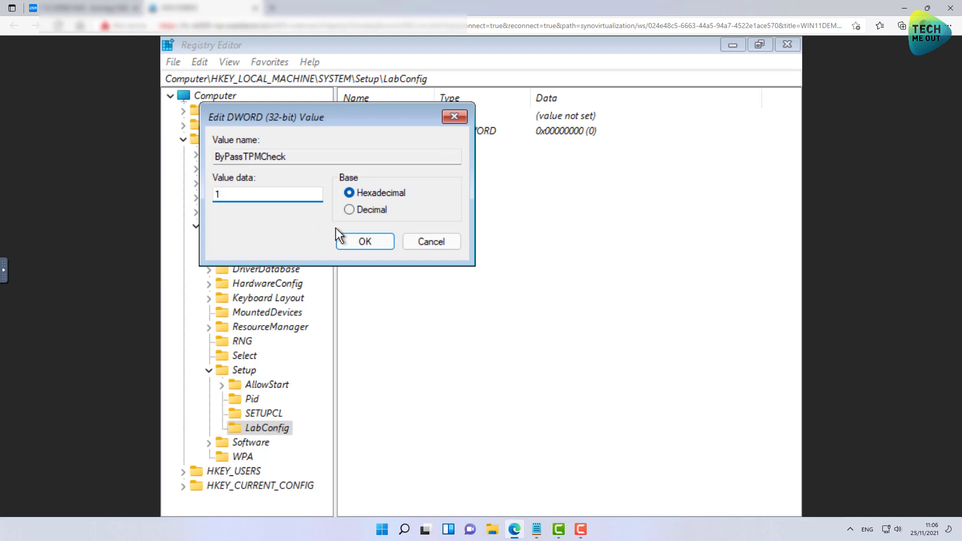
{"action": "left_click", "coordinate": [358, 241]}
Add a BypassSecureBootCheck DWORD set to 1, then reopen ByPassTPMCheck to check it
{"action": "right_click", "coordinate": [375, 197]}
{"action": "mouse_move", "coordinate": [404, 206]}
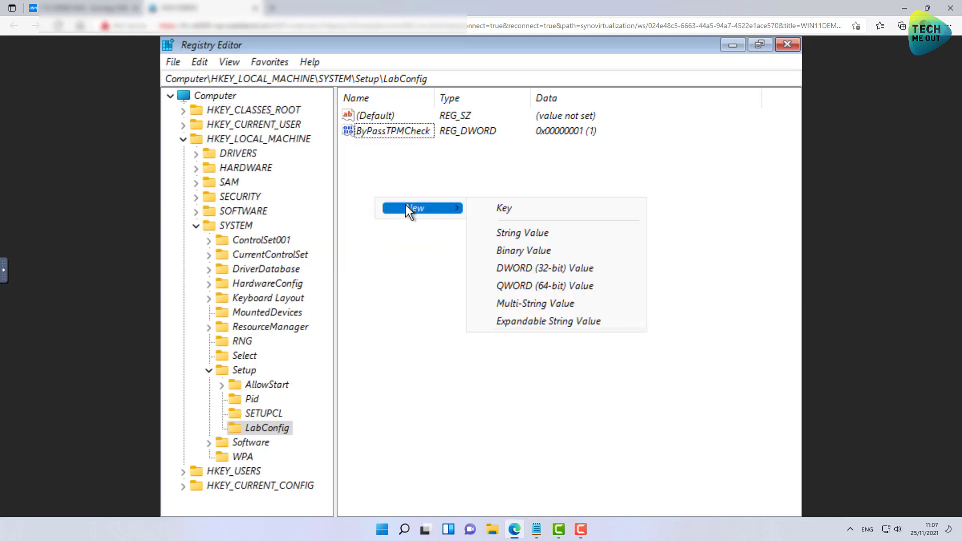
{"action": "left_click", "coordinate": [520, 264]}
{"action": "type", "text": "ByPass"}
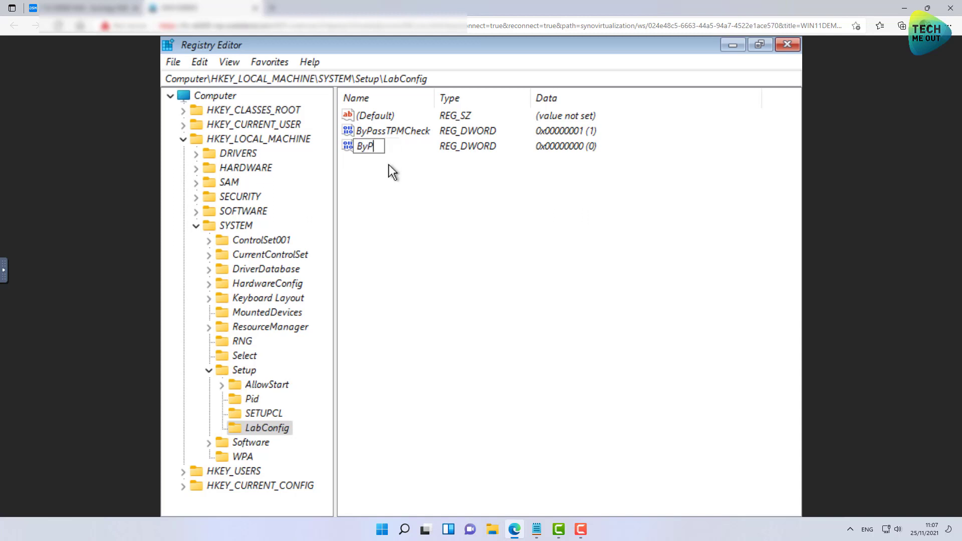
{"action": "type", "text": "cureBootCheck"}
{"action": "key", "text": "Return"}
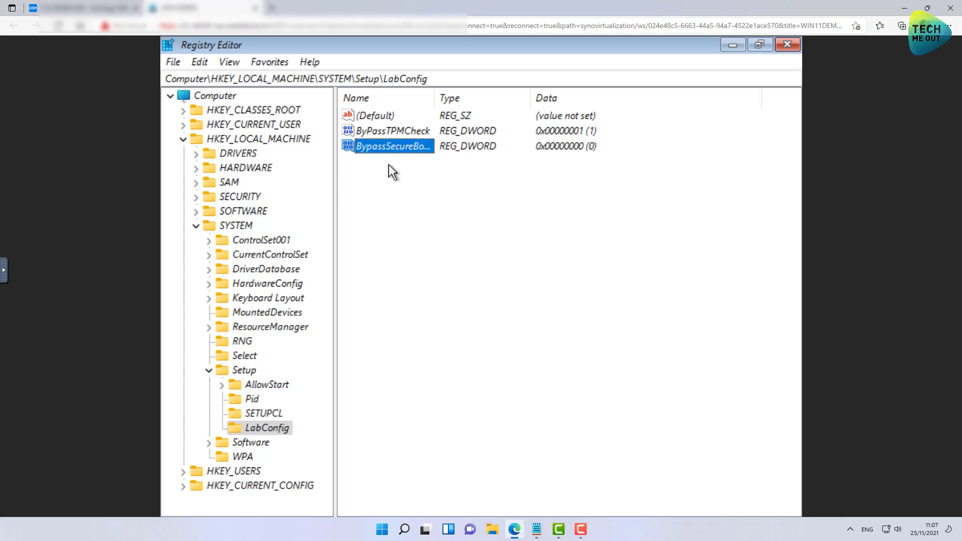
{"action": "double_click", "coordinate": [387, 151]}
{"action": "type", "text": "1"}
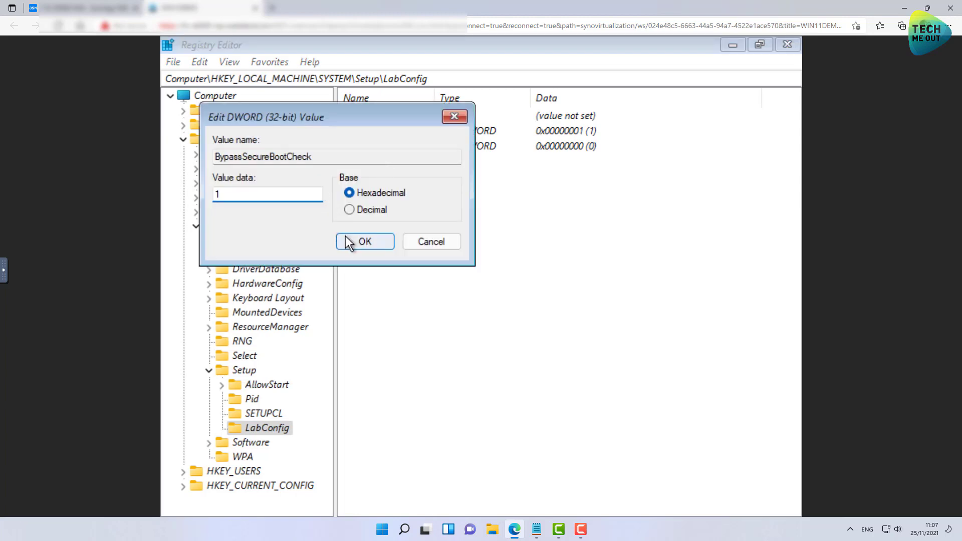
{"action": "left_click", "coordinate": [361, 240]}
{"action": "left_click", "coordinate": [380, 229]}
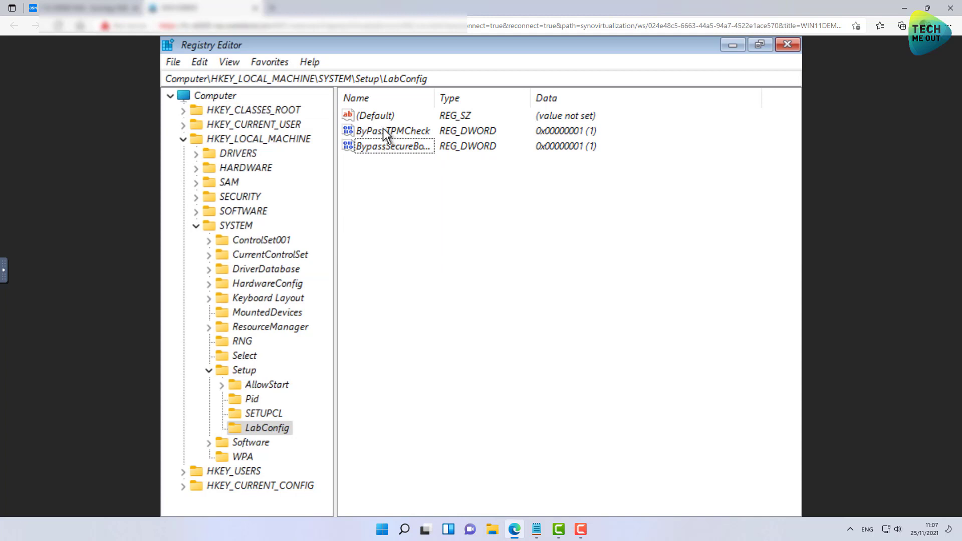
{"action": "double_click", "coordinate": [383, 131]}
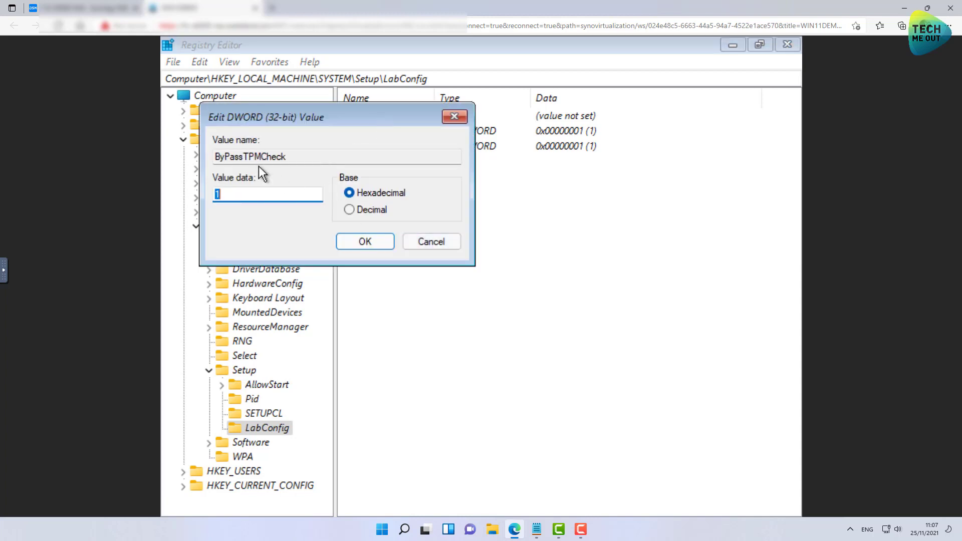
Cancel the edit dialog and delete the ByPassTPMCheck value
{"action": "left_click", "coordinate": [232, 156]}
{"action": "left_click", "coordinate": [430, 242]}
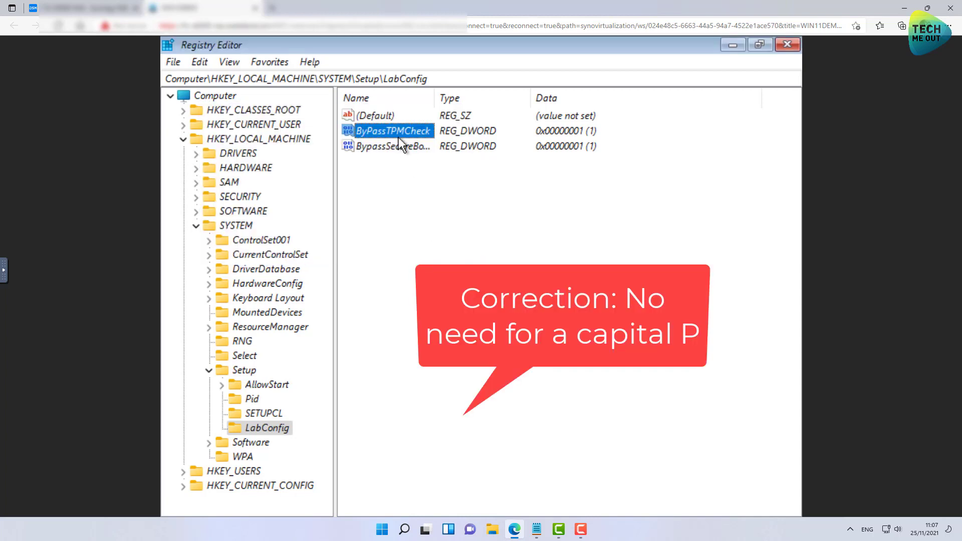
{"action": "right_click", "coordinate": [398, 136]}
{"action": "left_click", "coordinate": [438, 186]}
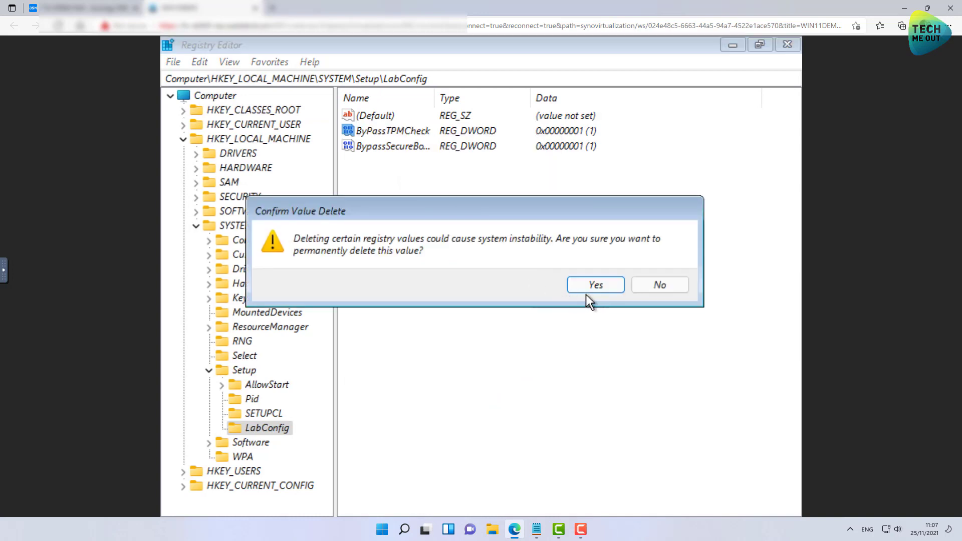
{"action": "left_click", "coordinate": [587, 284]}
Create a new DWORD value named BypassTPMCheck with data 1
{"action": "right_click", "coordinate": [432, 219]}
{"action": "mouse_move", "coordinate": [469, 232]}
{"action": "left_click", "coordinate": [588, 288]}
{"action": "type", "text": "BypassTPMCheck"}
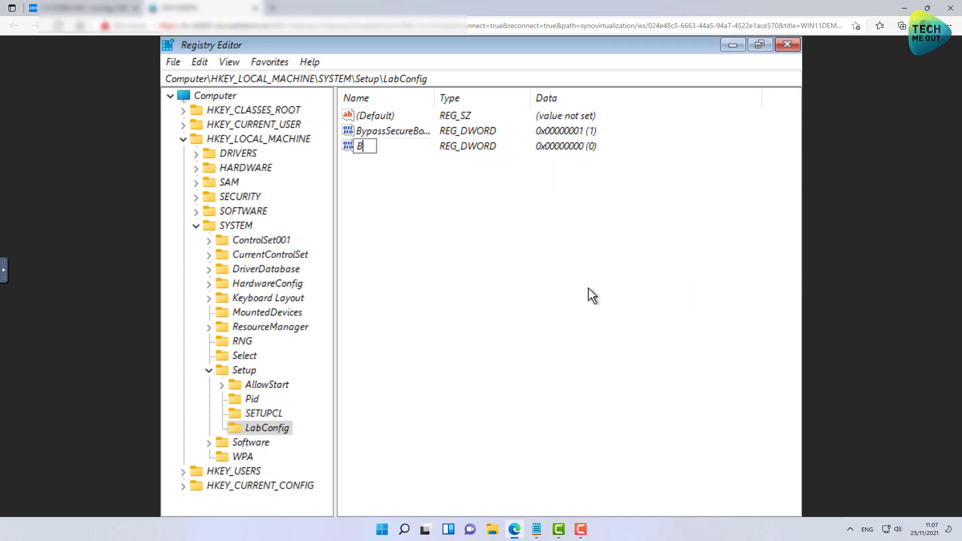
{"action": "key", "text": "Return"}
{"action": "key", "text": "Return"}
{"action": "type", "text": "1"}
{"action": "key", "text": "Return"}
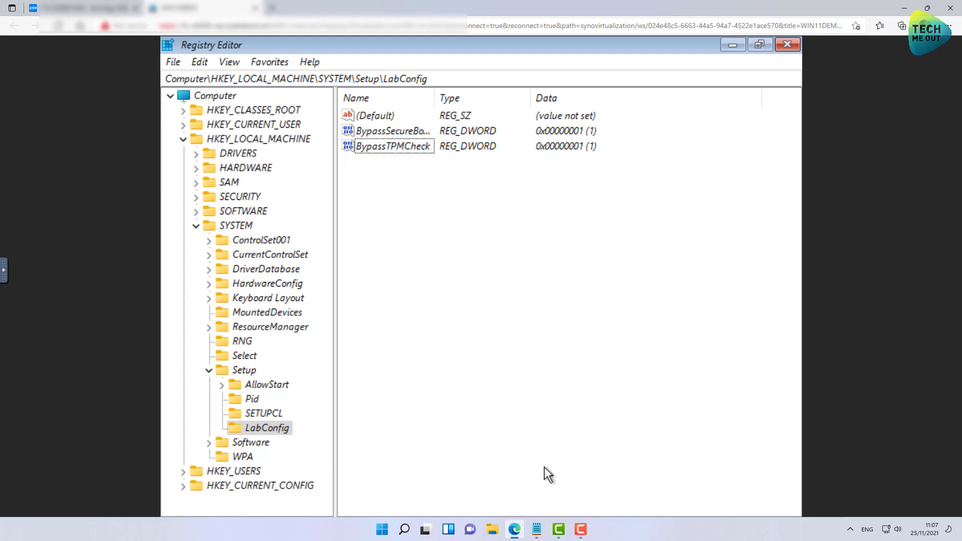
Review the Notepad registry notes, then close Registry Editor
{"action": "left_click", "coordinate": [536, 529]}
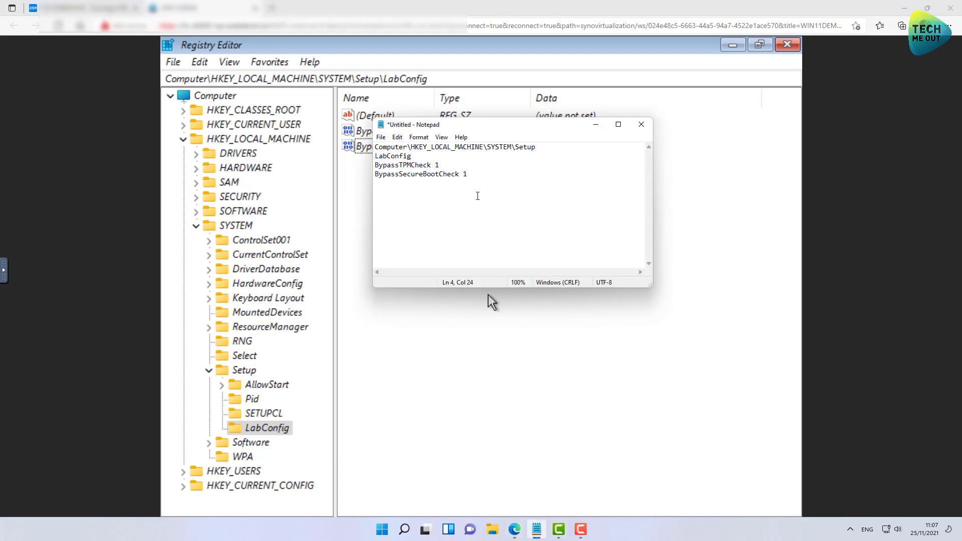
{"action": "left_click_drag", "start_coordinate": [478, 194], "coordinate": [363, 148]}
{"action": "left_click", "coordinate": [469, 216]}
{"action": "left_click", "coordinate": [779, 47]}
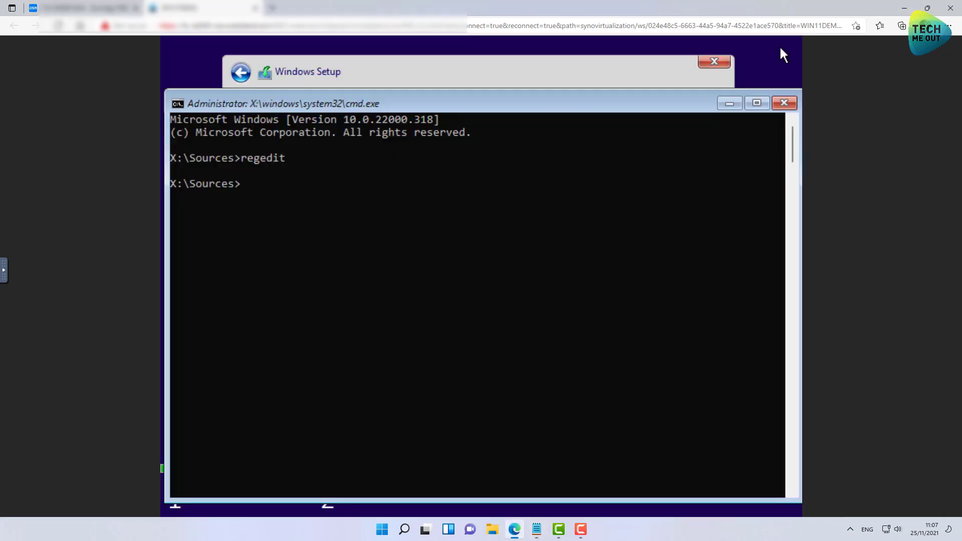
Close the Command Prompt and quit the current Windows Setup
{"action": "left_click", "coordinate": [783, 103]}
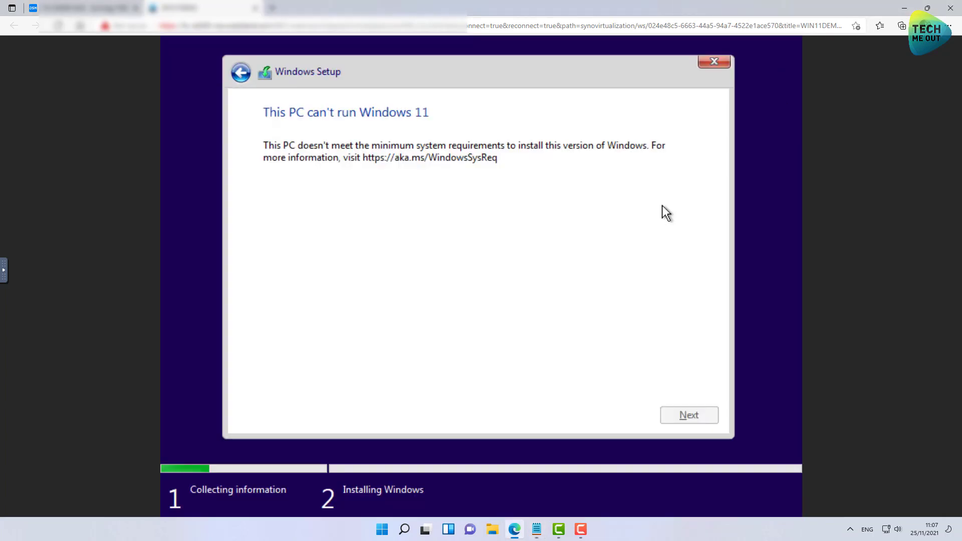
{"action": "left_click", "coordinate": [713, 64]}
{"action": "left_click", "coordinate": [597, 344]}
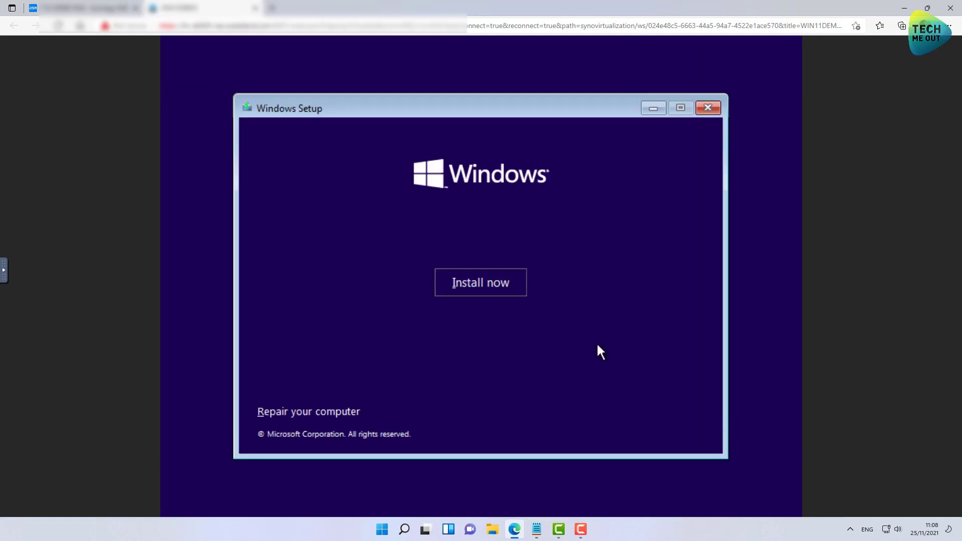
Restart the installation with Windows 11 Enterprise and choose Load driver on the empty drive page
{"action": "left_click", "coordinate": [479, 284]}
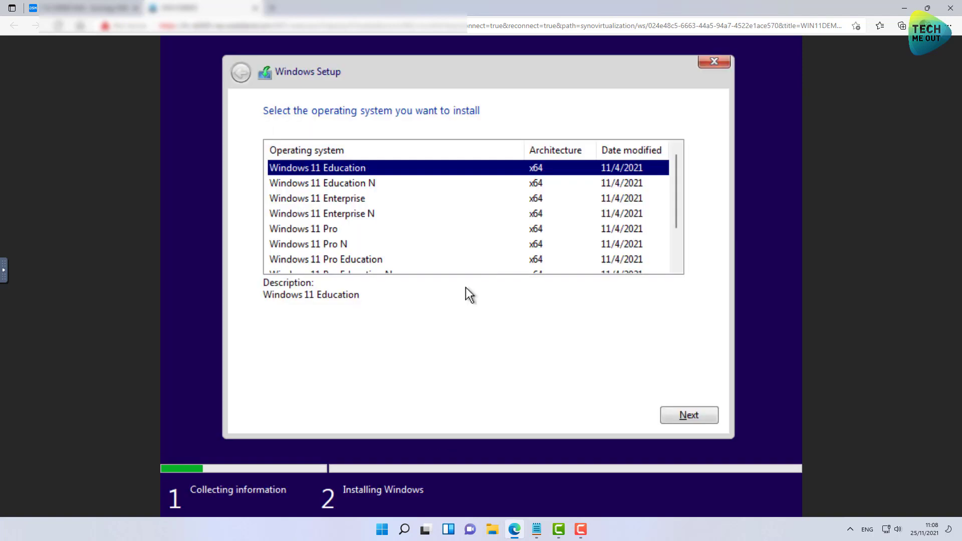
{"action": "left_click", "coordinate": [348, 200]}
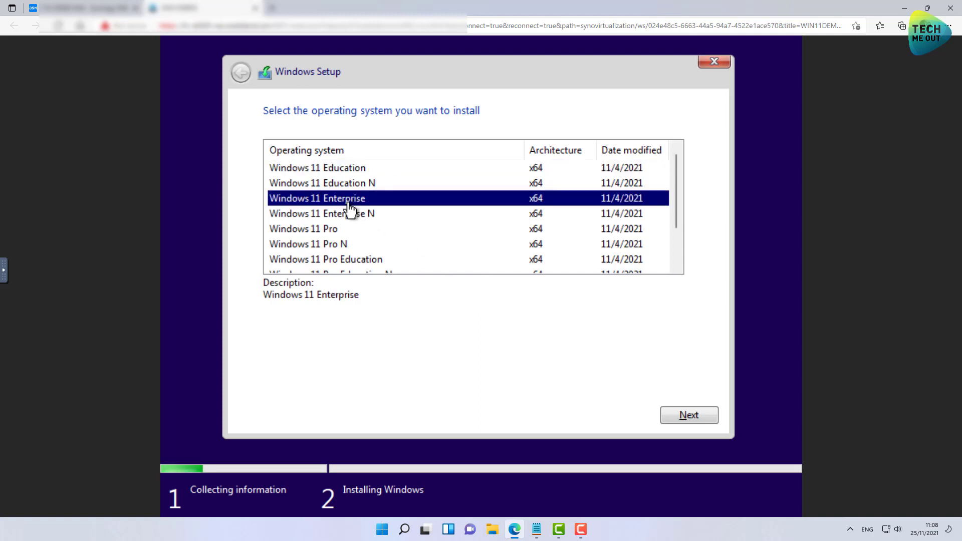
{"action": "left_click", "coordinate": [681, 415]}
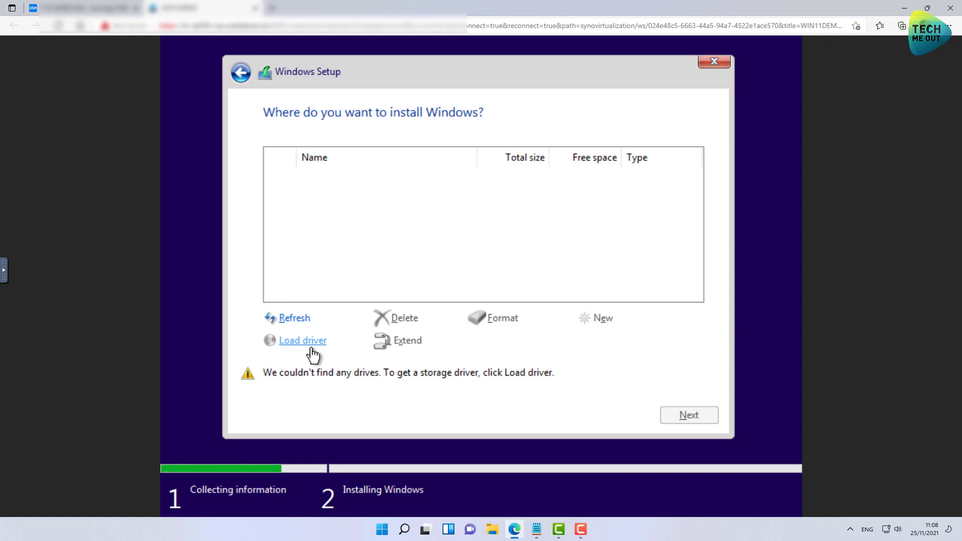
{"action": "left_click", "coordinate": [310, 348]}
Load the VirtIO SCSI driver from E:\Windows_Virtio_SCSI_Driver\Windows_10\amd64 and start installing
{"action": "left_click", "coordinate": [520, 342]}
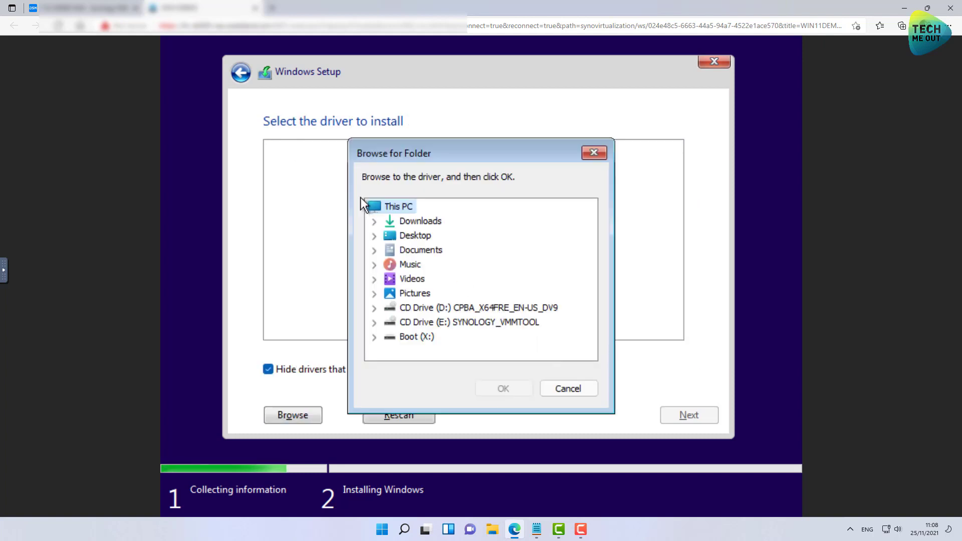
{"action": "left_click", "coordinate": [439, 323]}
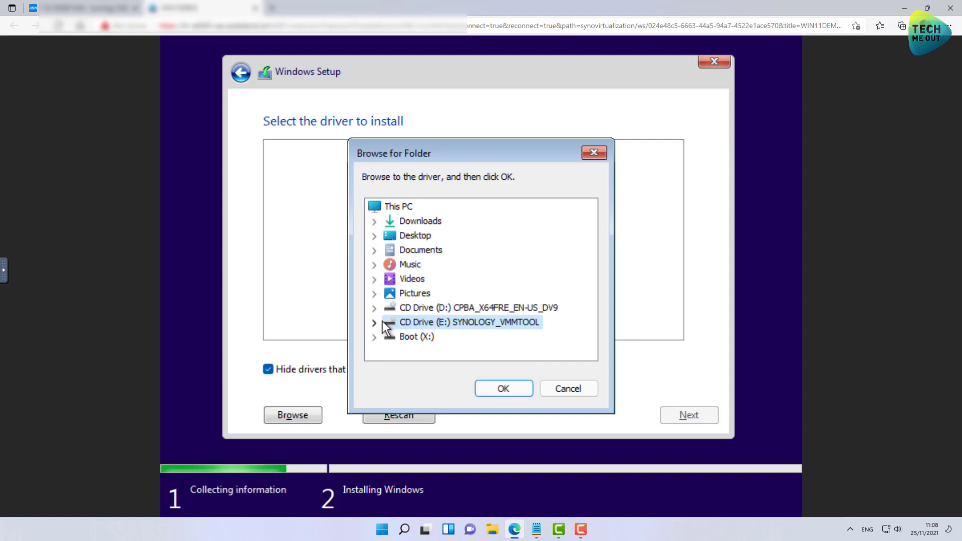
{"action": "left_click", "coordinate": [373, 323]}
{"action": "left_click", "coordinate": [451, 336]}
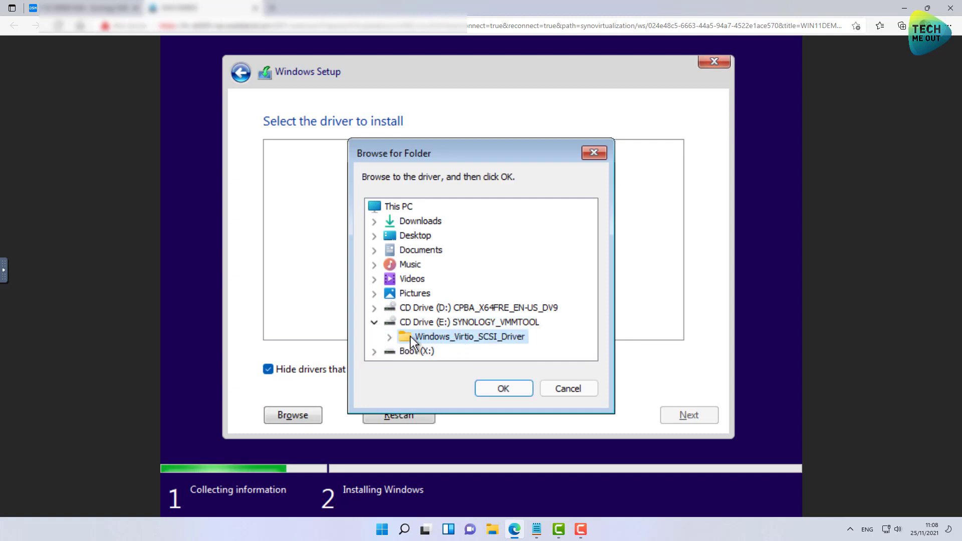
{"action": "left_click", "coordinate": [389, 336]}
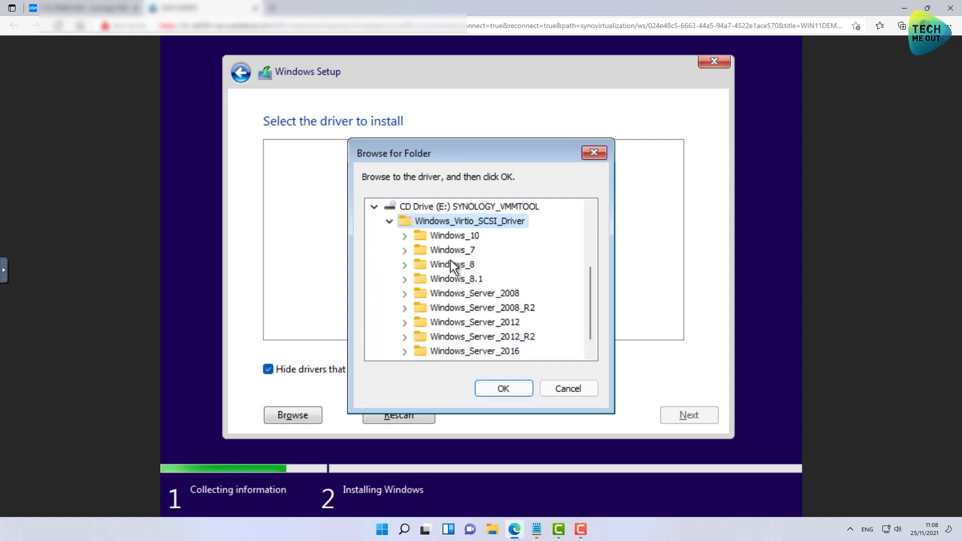
{"action": "left_click", "coordinate": [447, 236]}
{"action": "left_click", "coordinate": [407, 236]}
{"action": "left_click", "coordinate": [444, 250]}
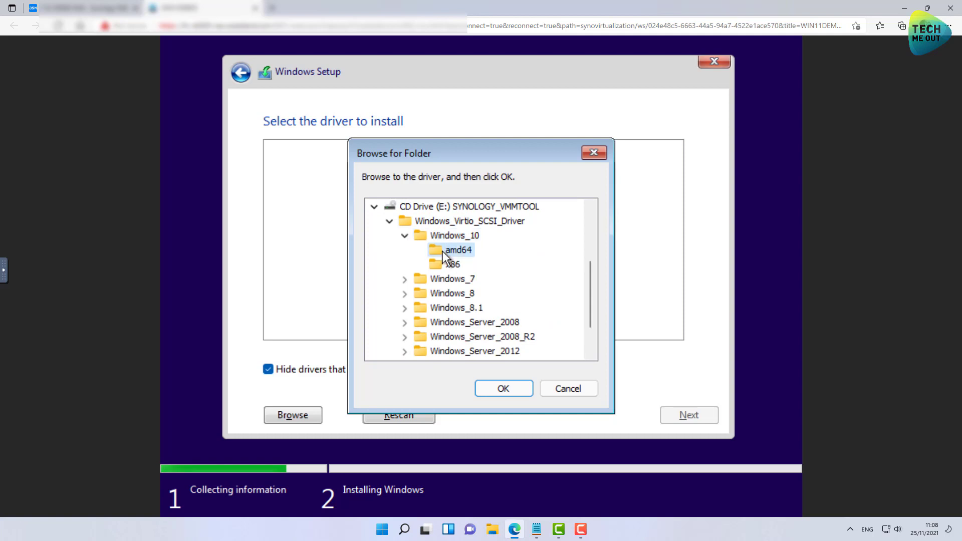
{"action": "left_click", "coordinate": [501, 387]}
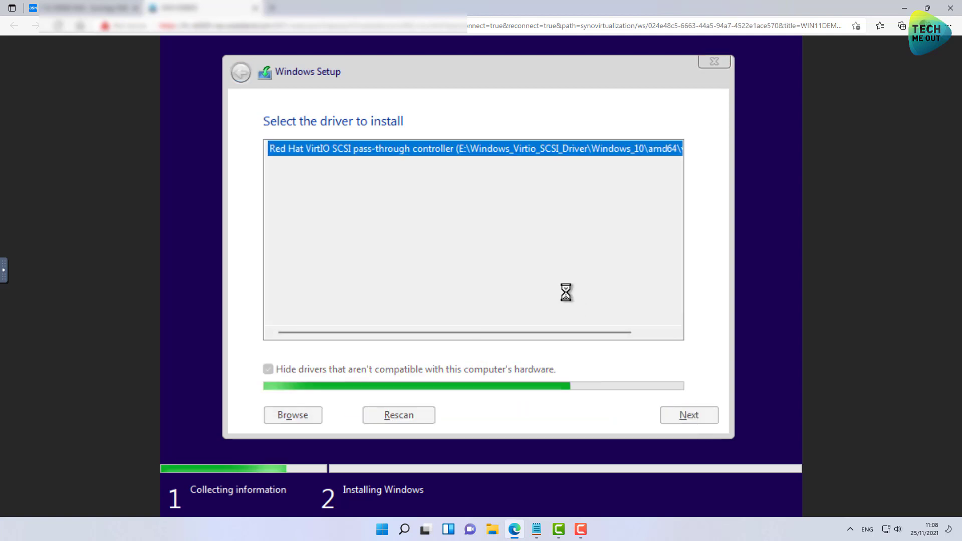
{"action": "left_click", "coordinate": [682, 415]}
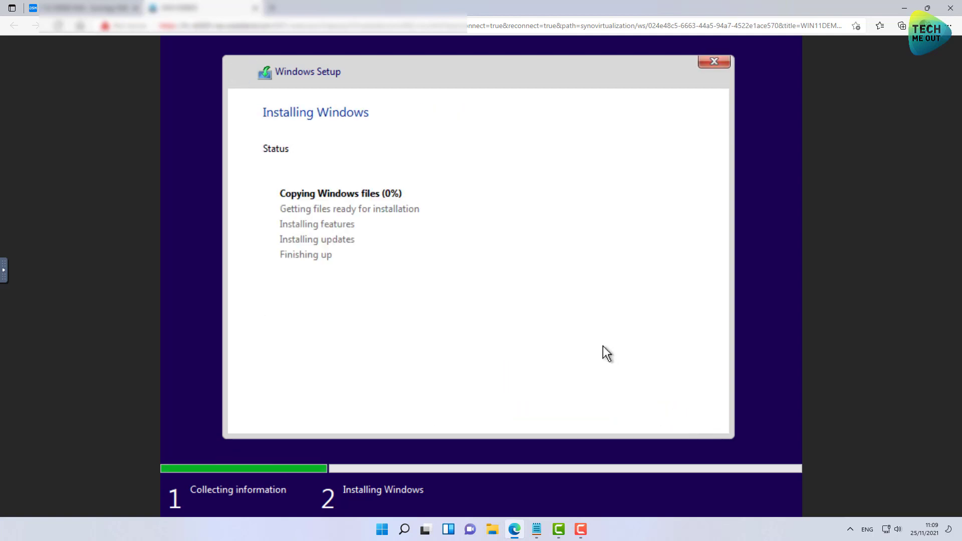